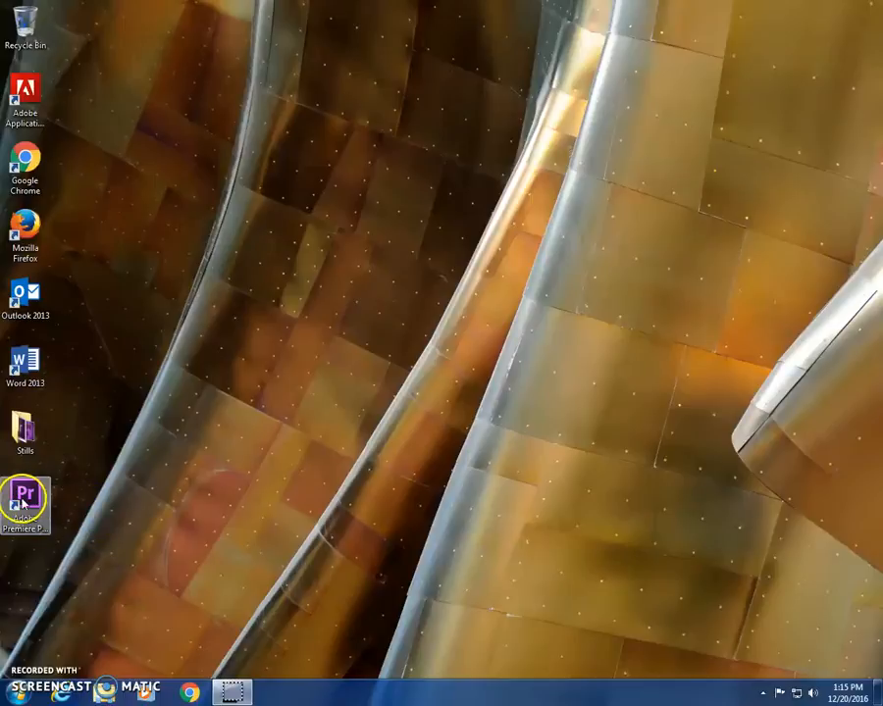
Search the computer for Adobe Premiere Pro CS6 and launch it
click(20, 692)
click(90, 655)
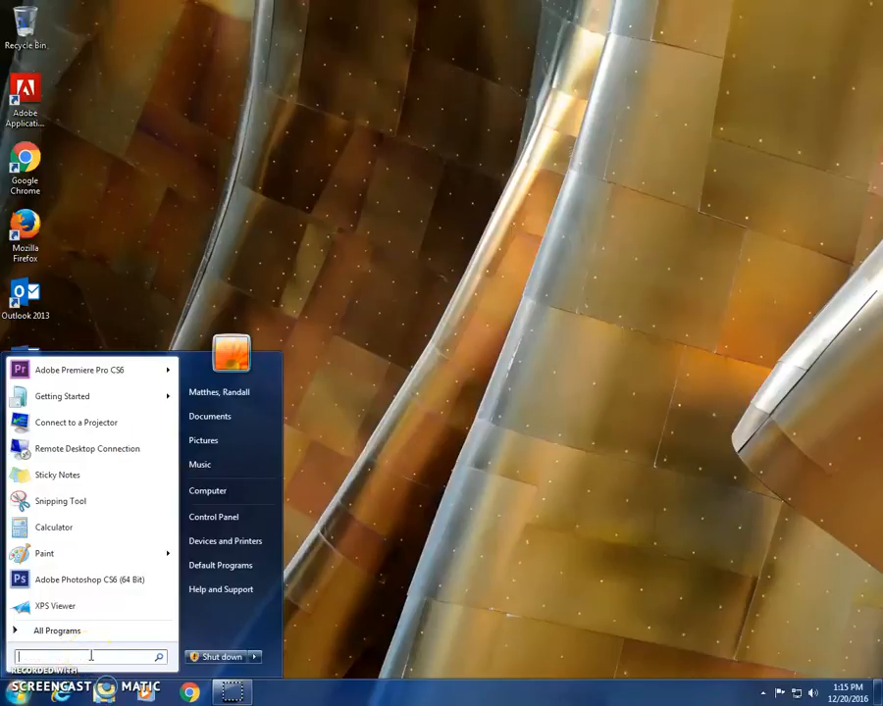
text(Adobe)
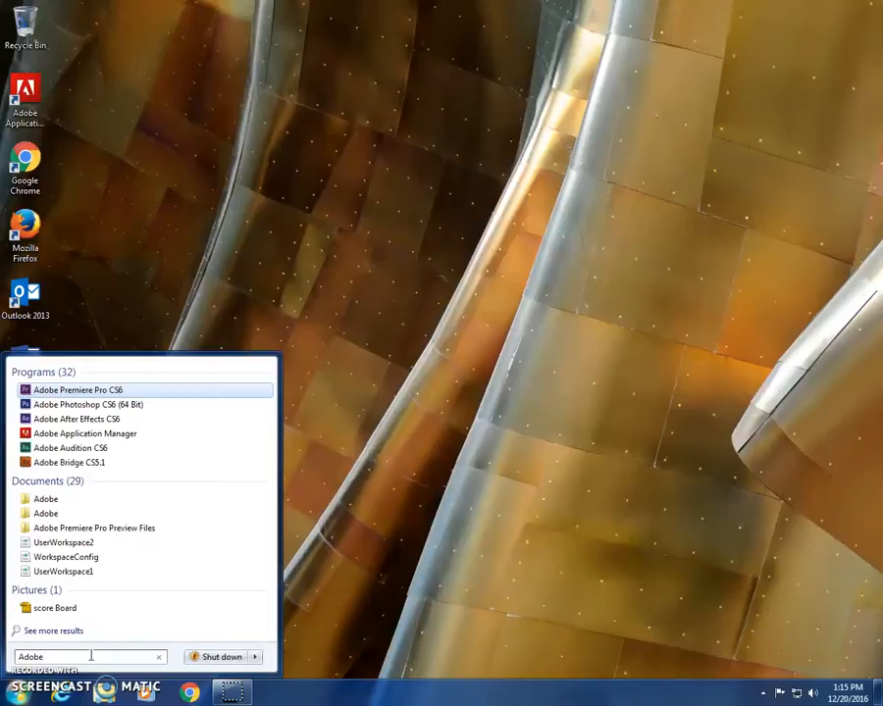
text( Pr)
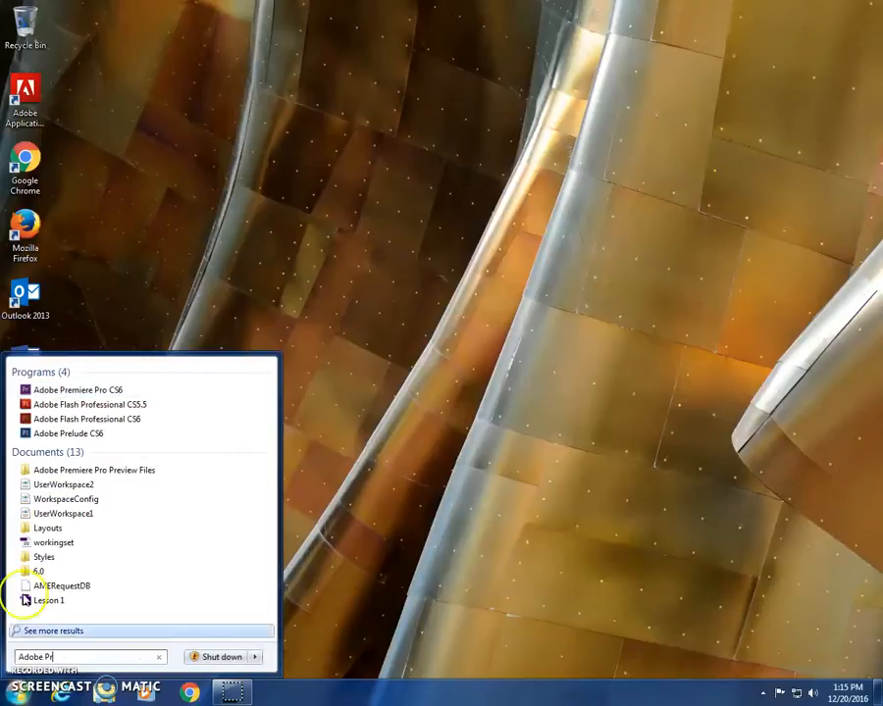
click(98, 391)
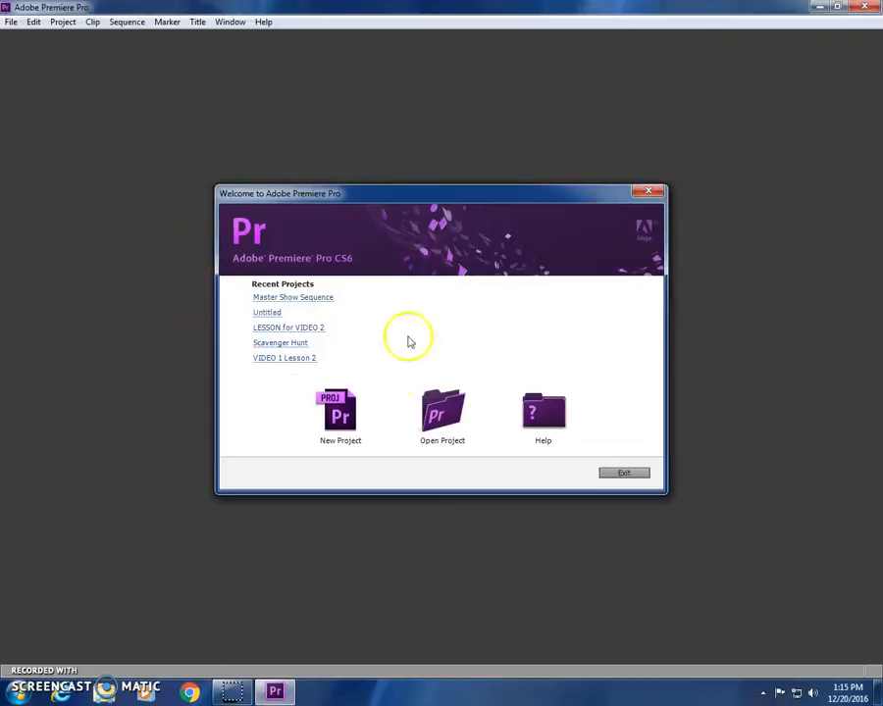
Start a new project and set its location to the 4th Hour Class Project folder on the VIDEO ASSETS (V:) drive
click(339, 420)
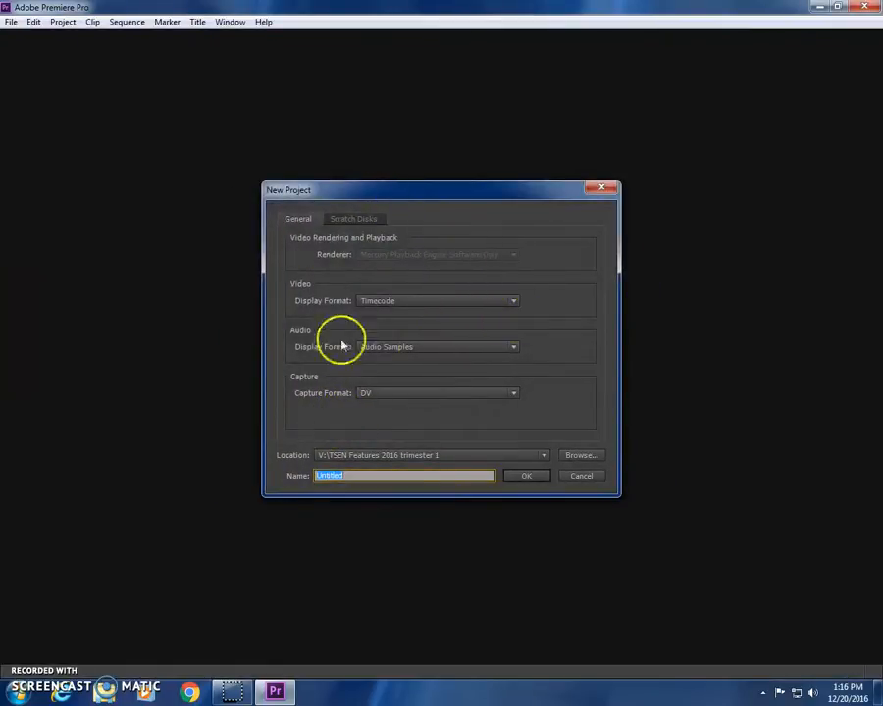
click(354, 219)
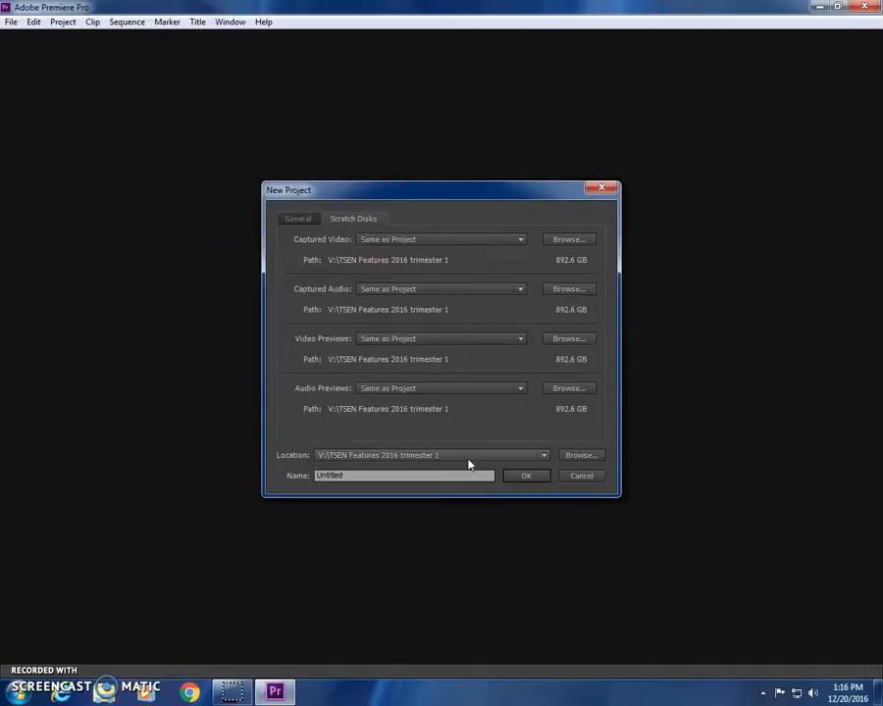
click(544, 457)
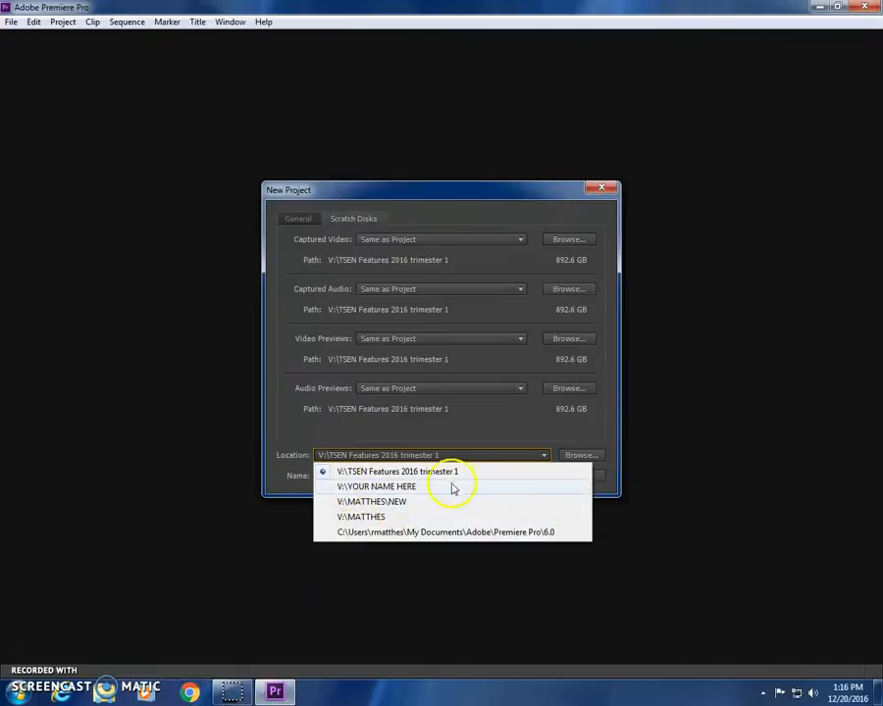
click(565, 450)
click(576, 457)
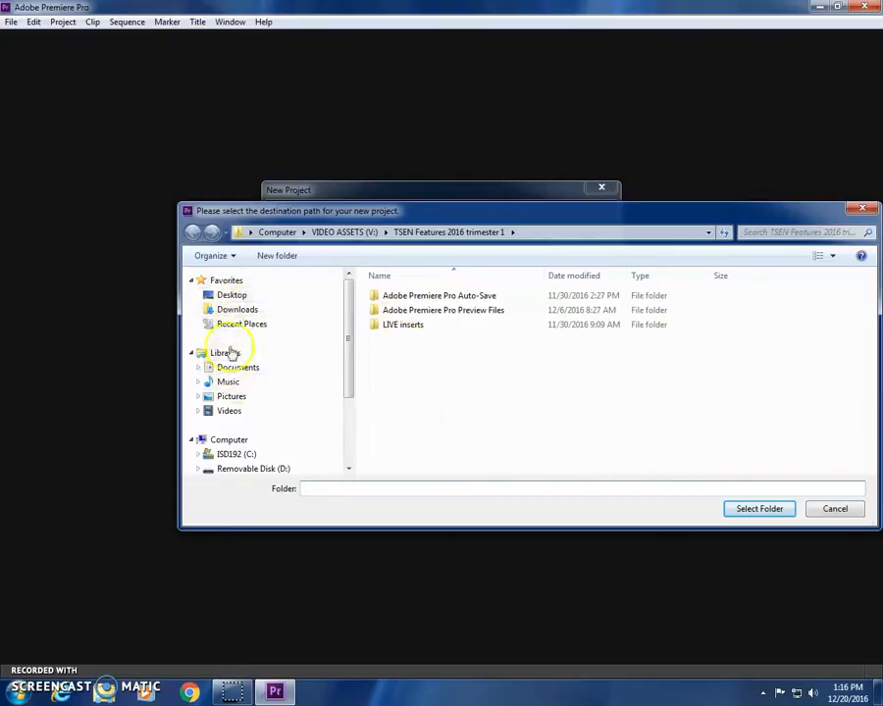
click(232, 444)
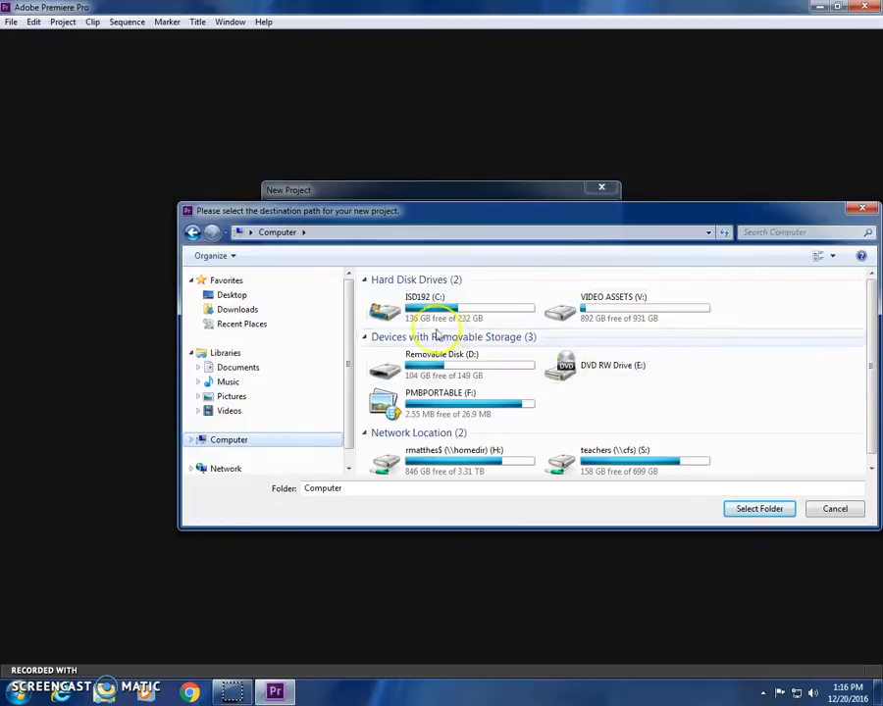
double_click(635, 310)
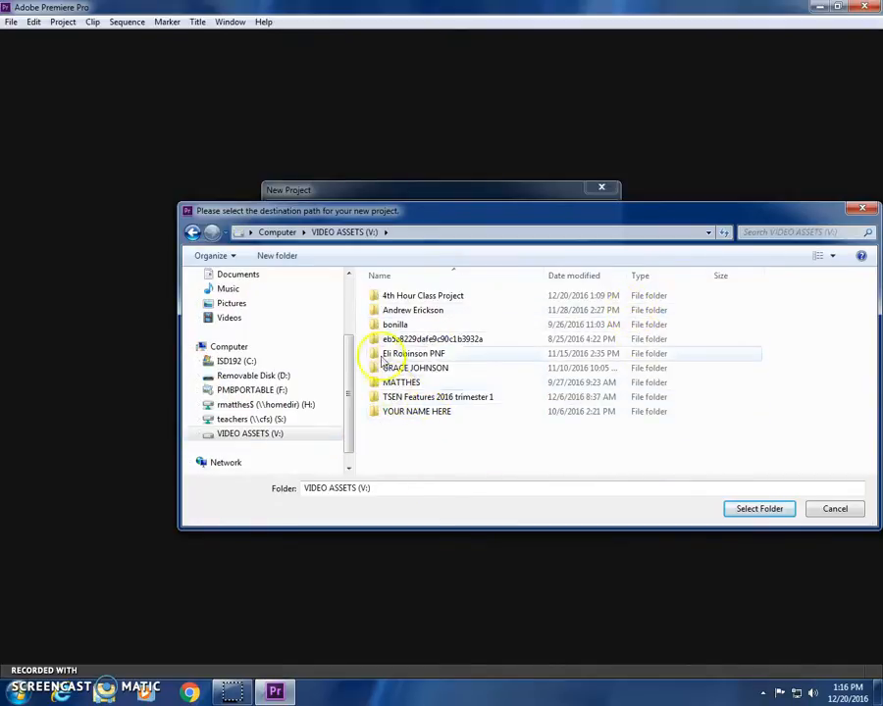
double_click(416, 296)
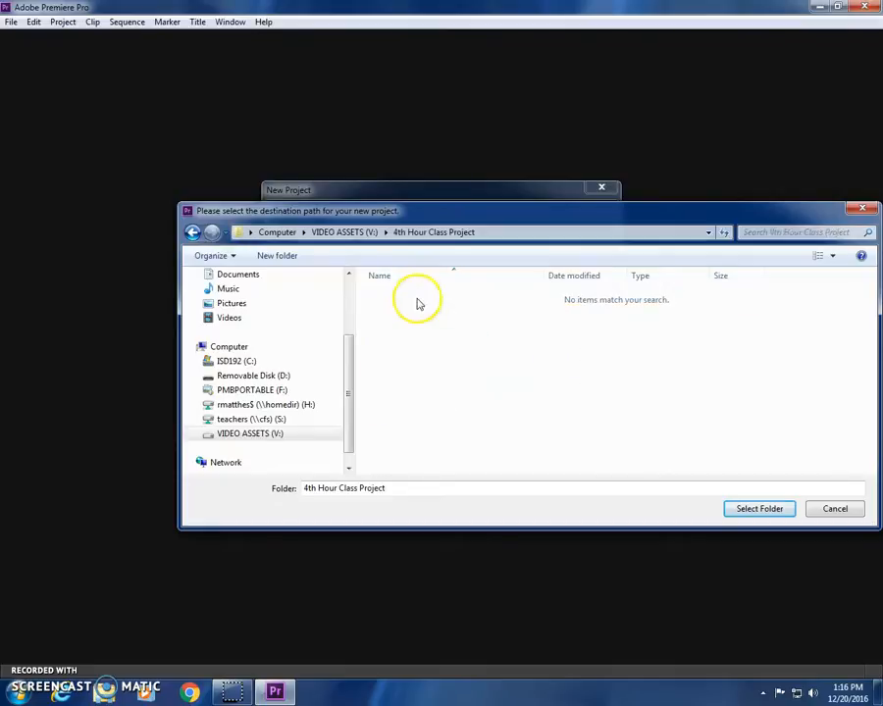
click(750, 508)
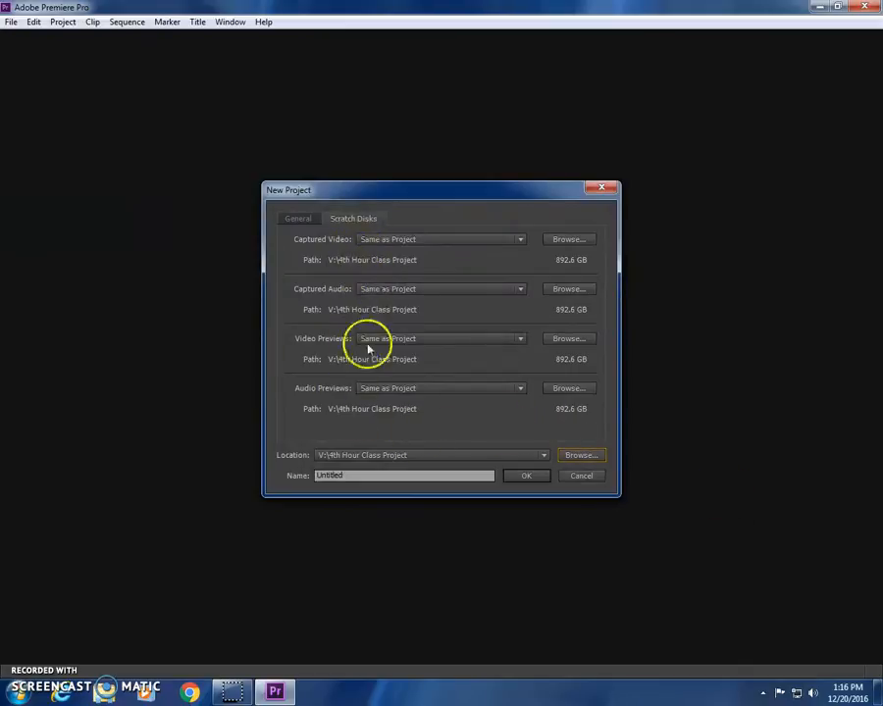
Name the new project Keyboard Fun and create it
double_click(360, 477)
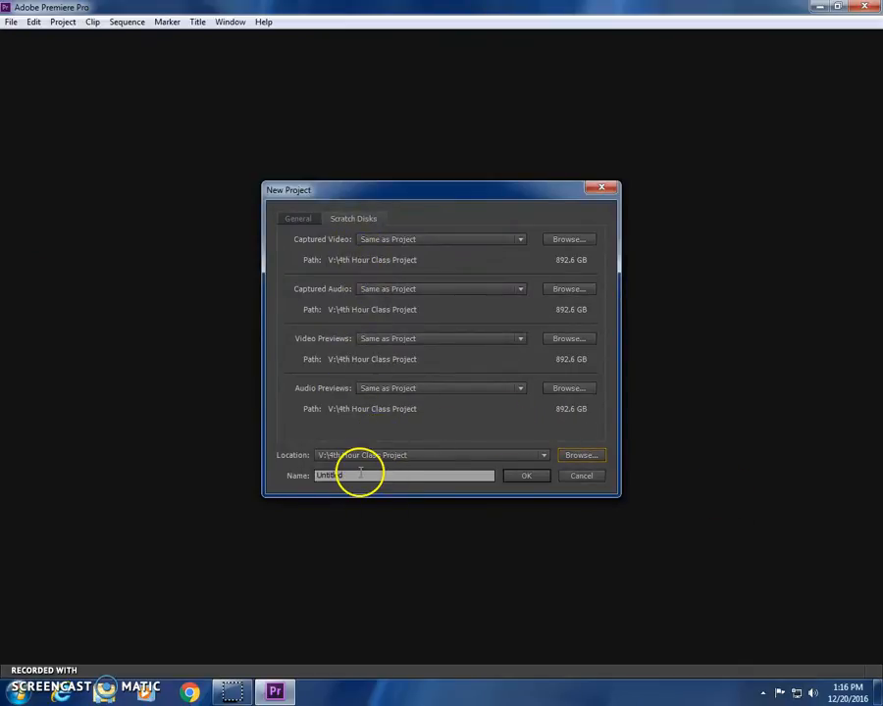
key(BackSpace)
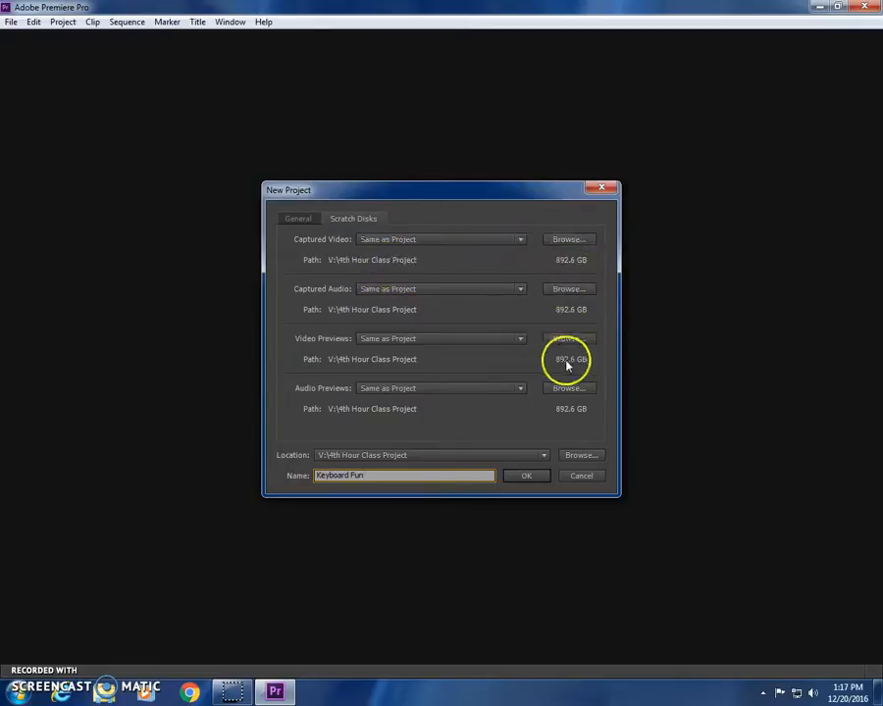
click(526, 476)
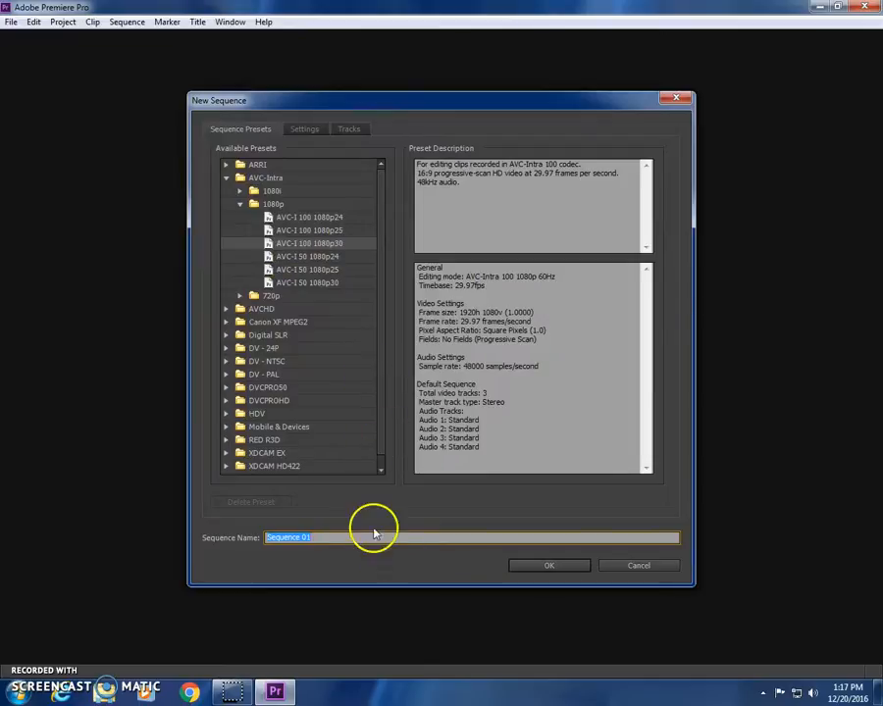
Create a sequence named Master sequence with the AVC-I 100 1080p30 preset
key(BackSpace)
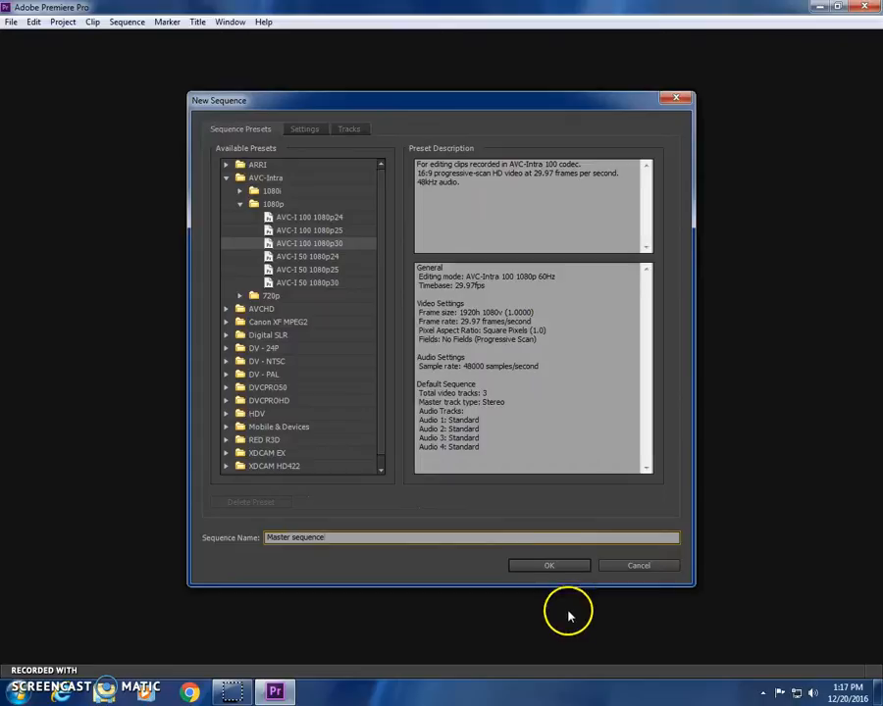
click(550, 567)
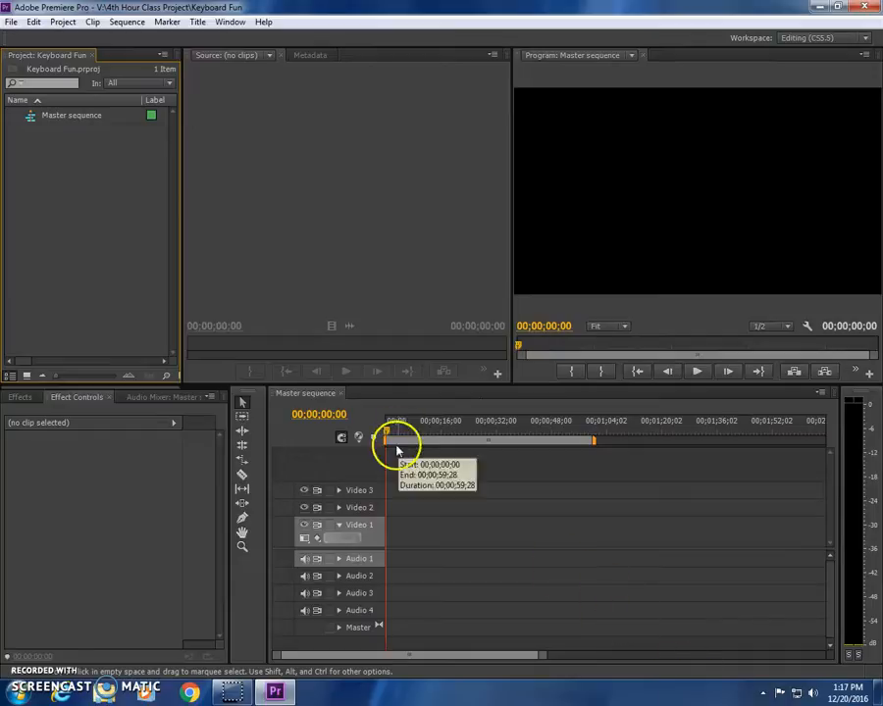
Set the workspace layout to Editing (CS5.5)
click(231, 23)
mouse_move(234, 38)
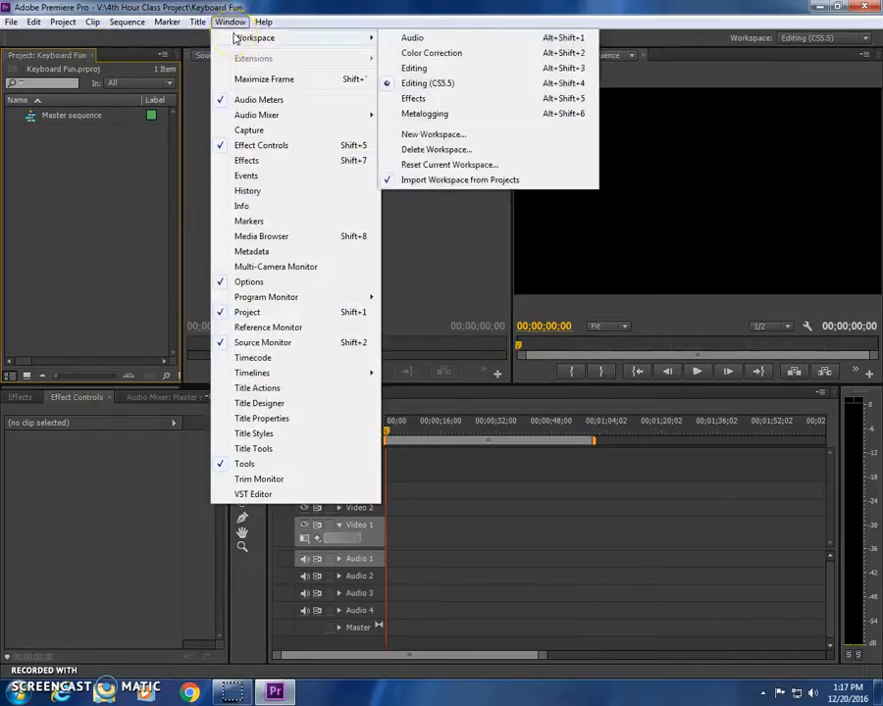
click(447, 85)
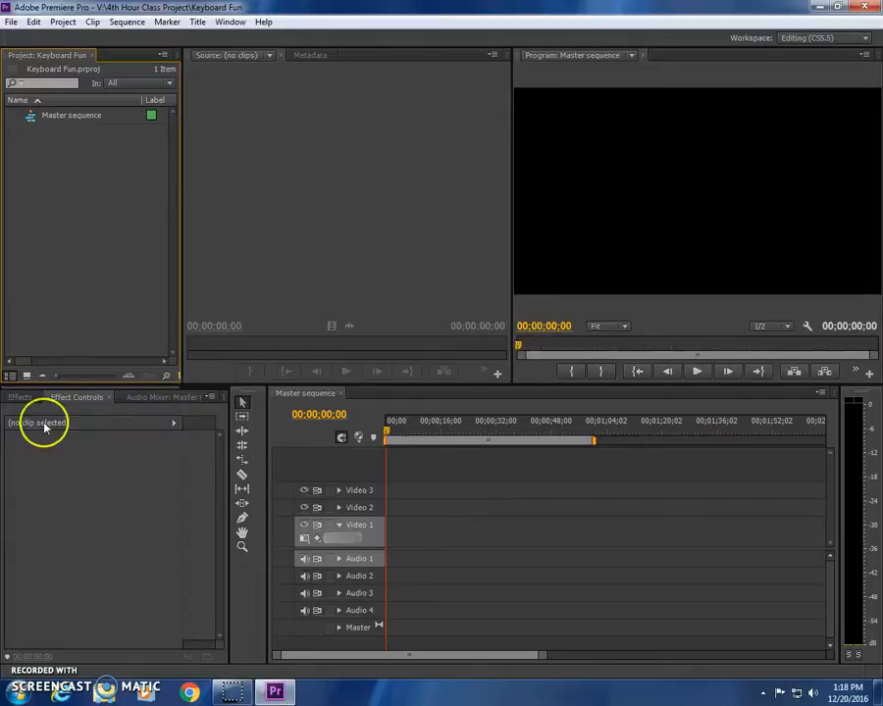
Look through the available effects, the effect controls and the audio mixer of the Master sequence
click(14, 398)
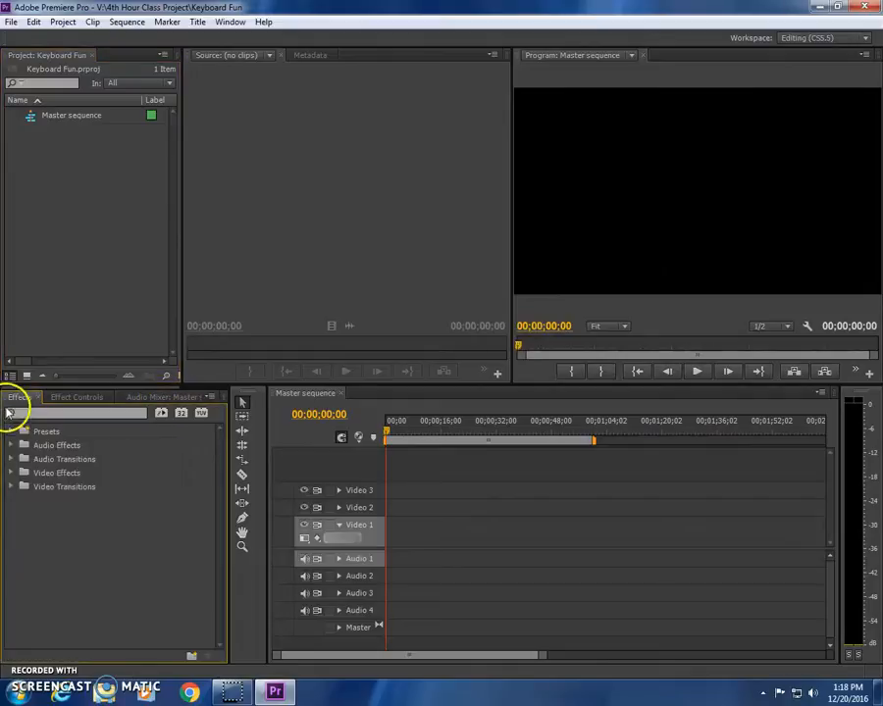
click(72, 396)
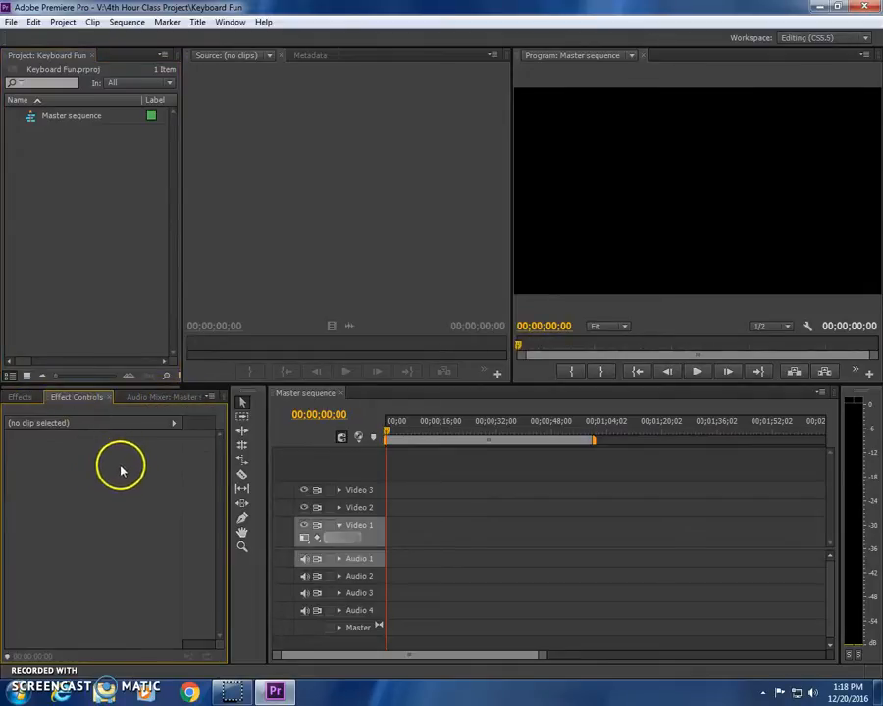
click(144, 399)
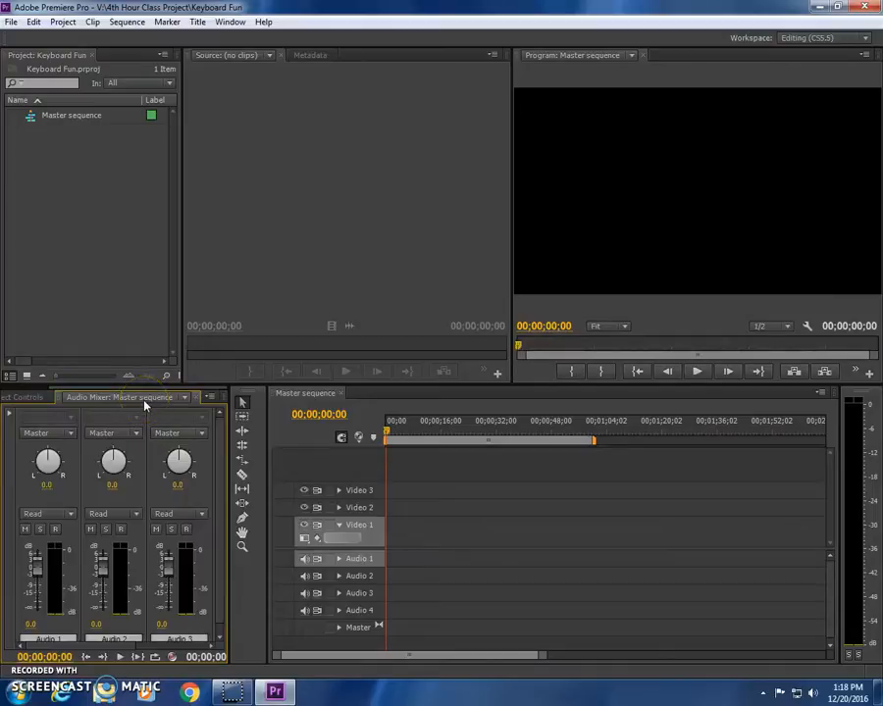
click(26, 400)
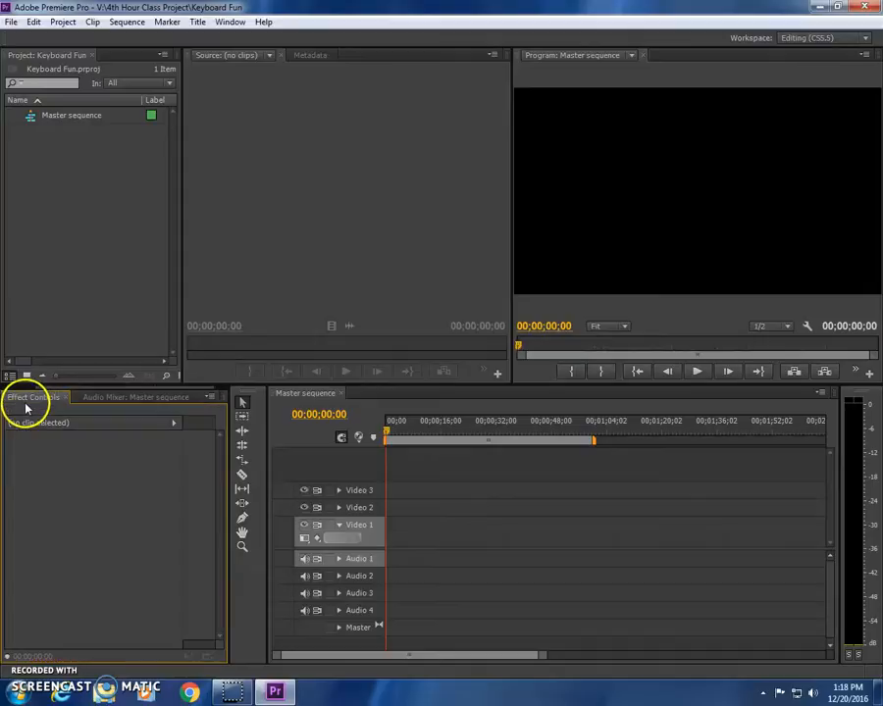
click(93, 398)
click(21, 398)
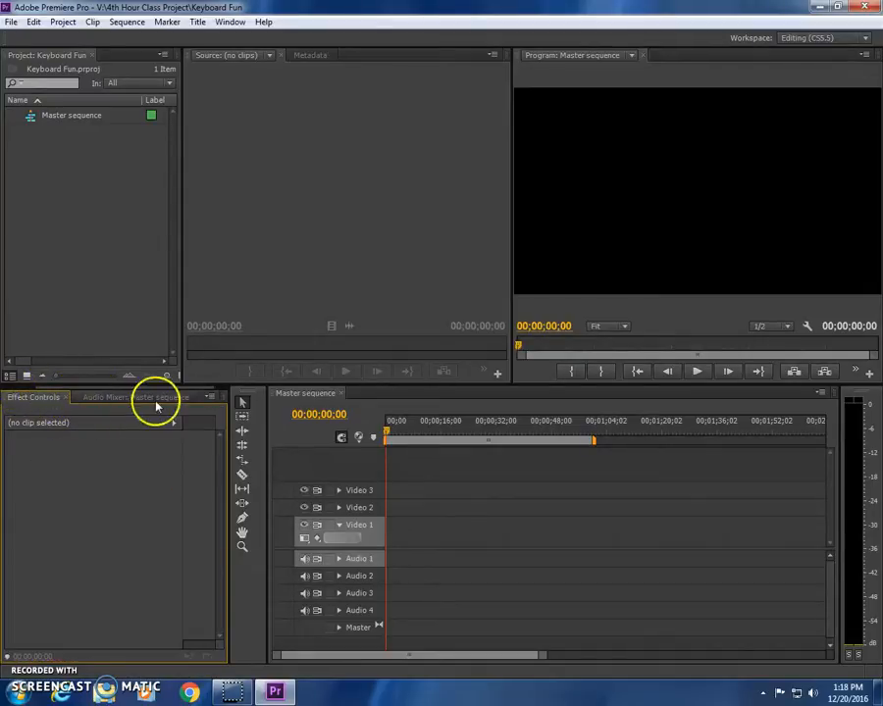
Import all video clips from 00010 through 00100 in the 4th Hour Class Project folder on drive V: into the project
click(129, 308)
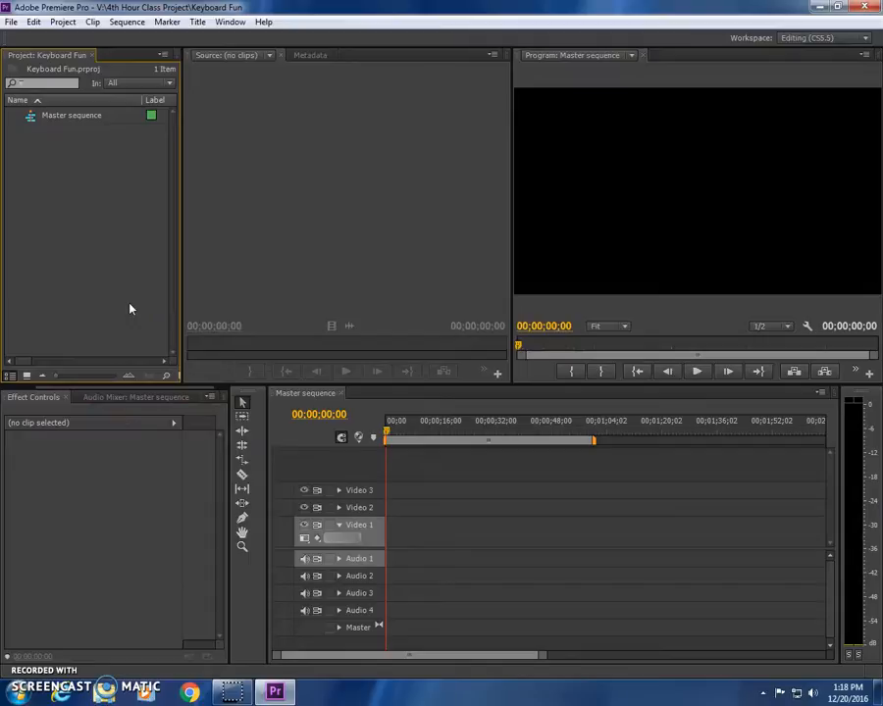
right_click(79, 176)
click(145, 237)
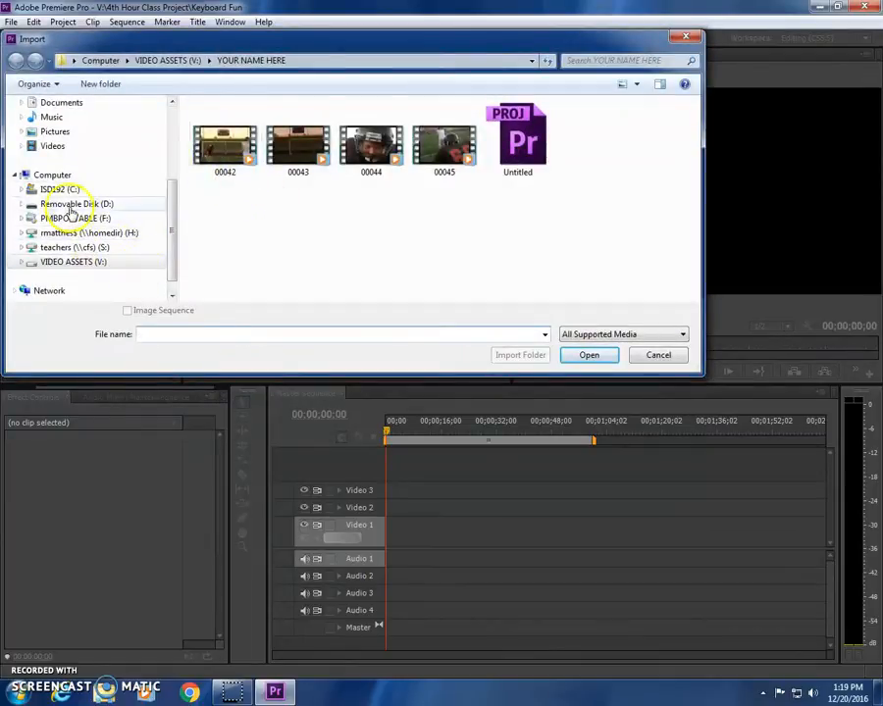
click(91, 261)
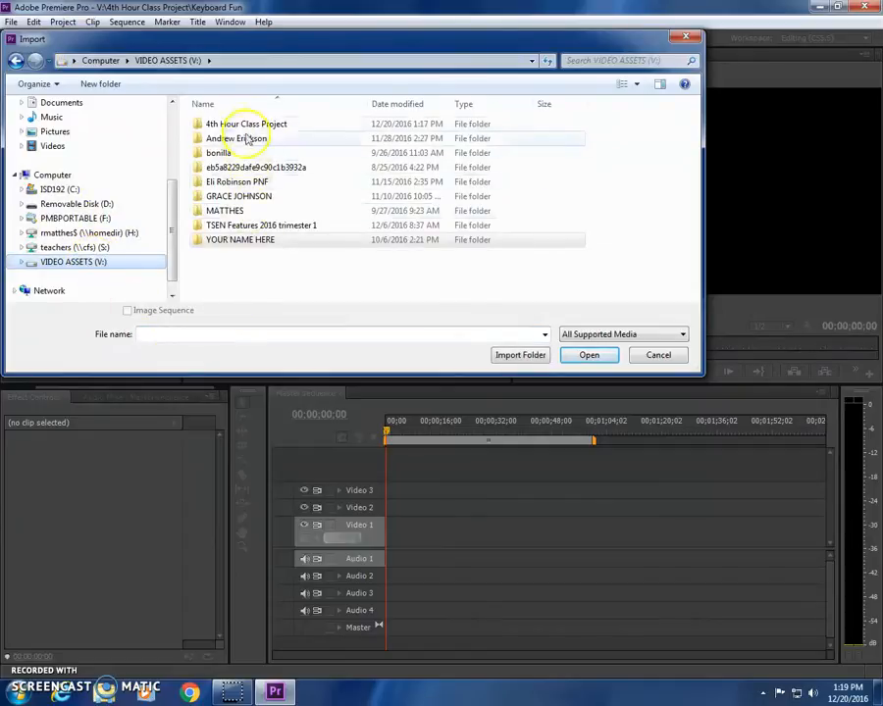
double_click(240, 124)
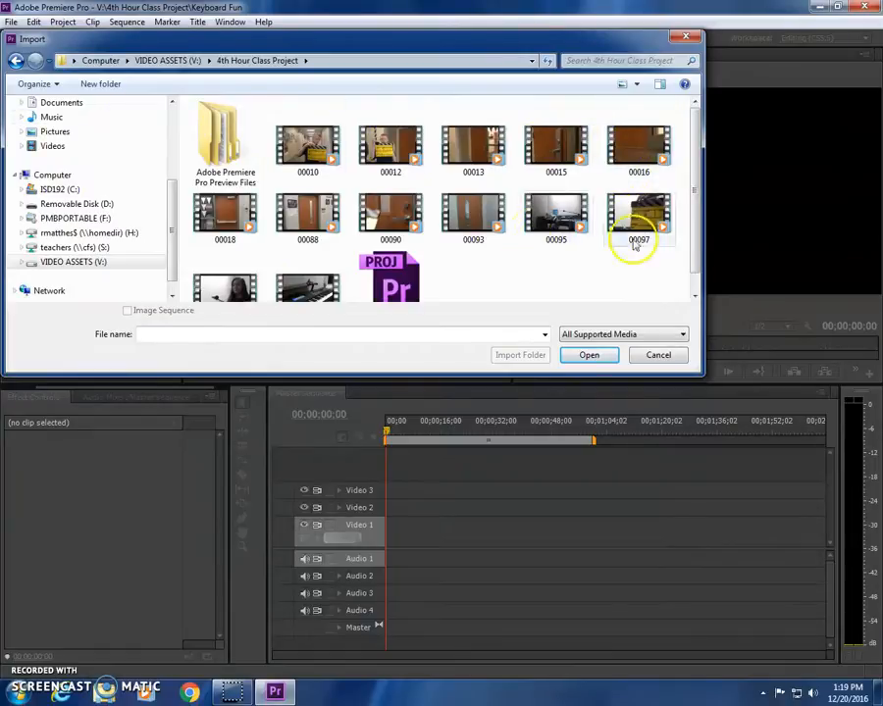
click(694, 252)
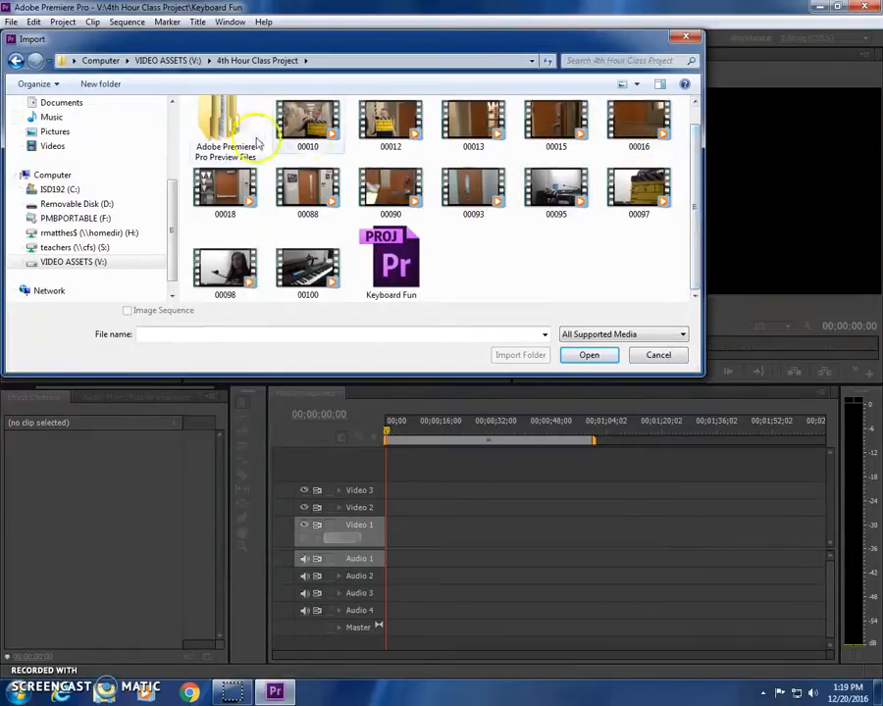
click(306, 137)
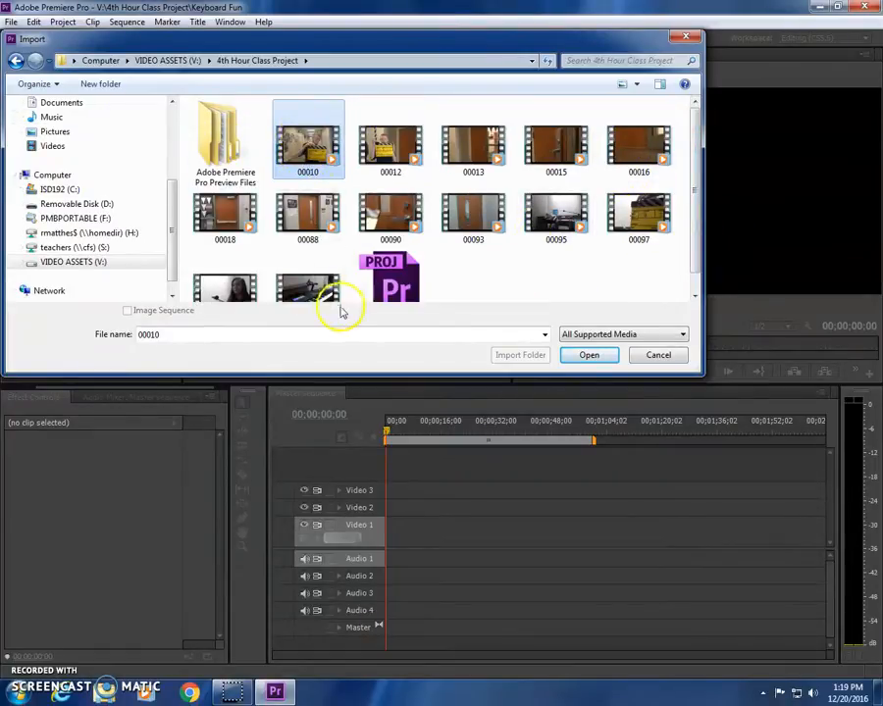
shift+click(319, 279)
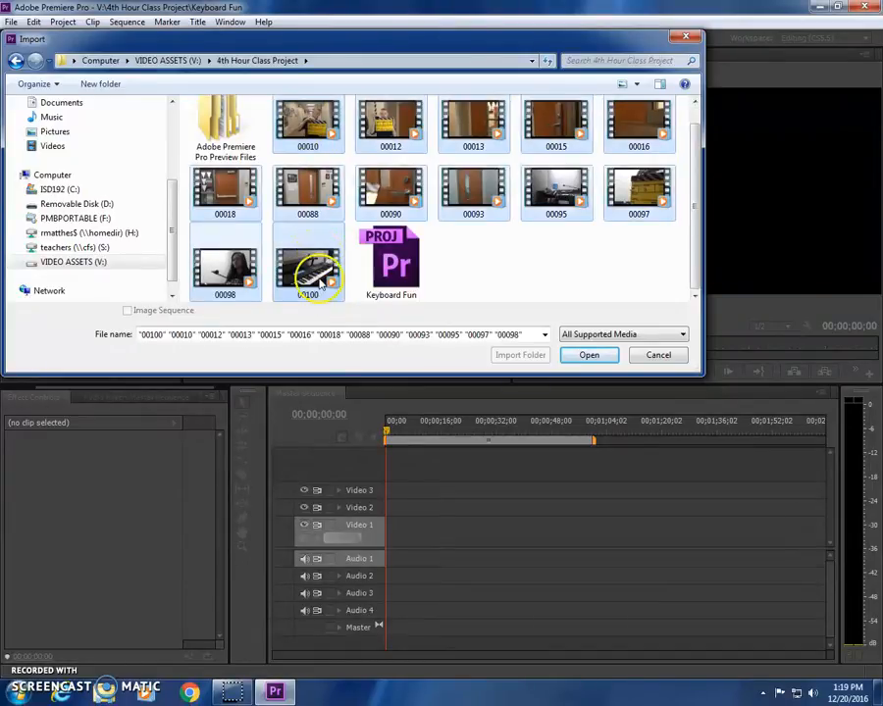
click(587, 357)
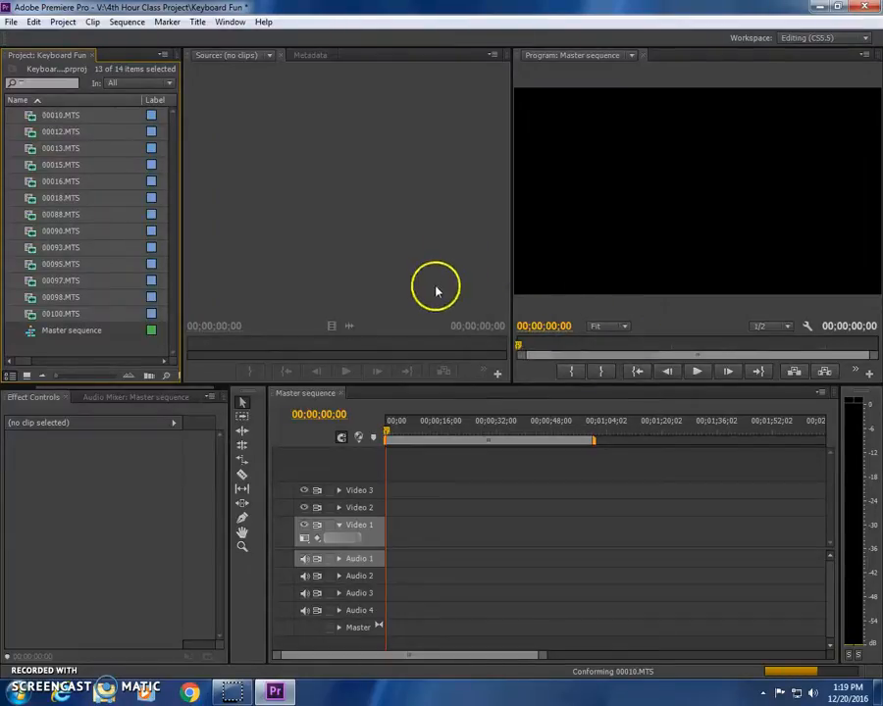
Show the imported project clips as thumbnails in icon view and look through them
click(14, 377)
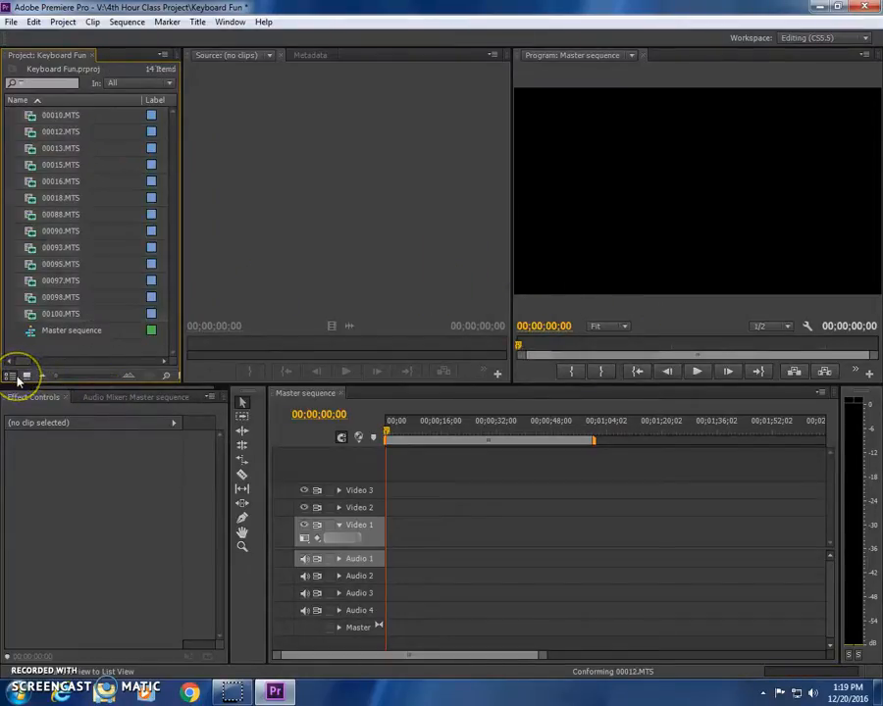
click(27, 376)
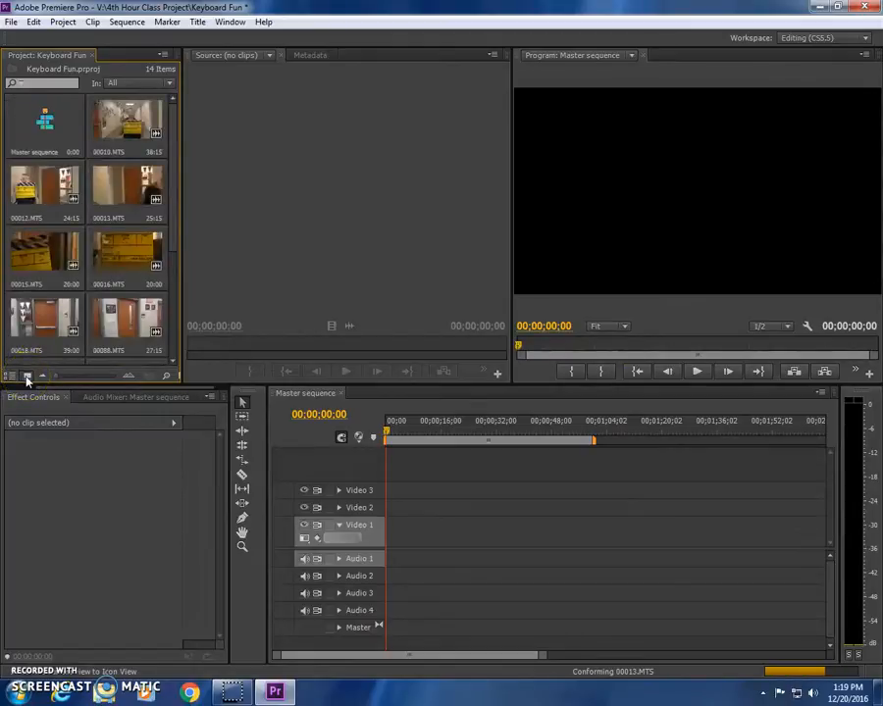
drag(172, 228, 179, 132)
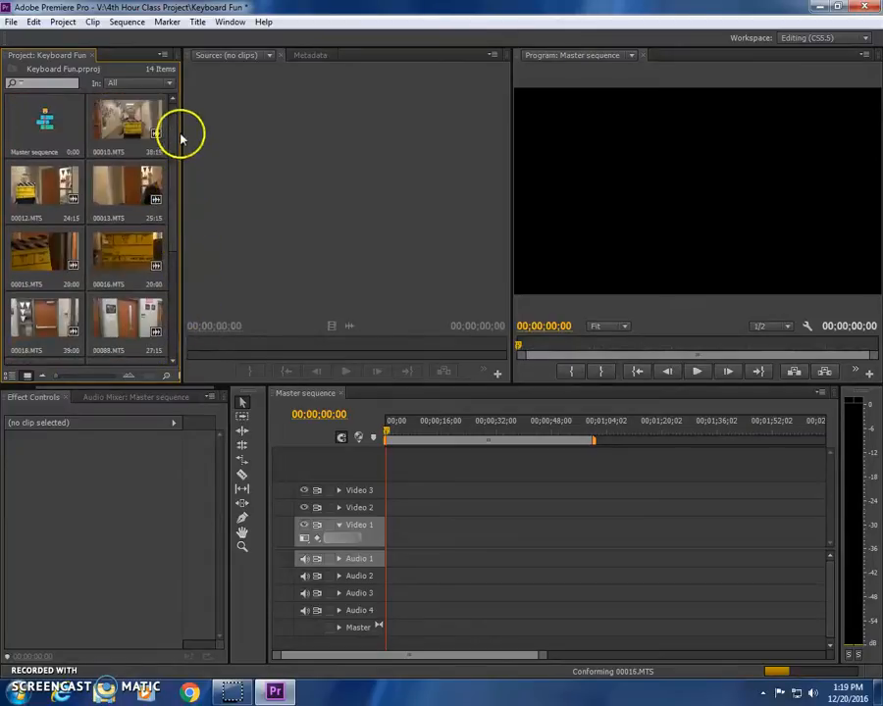
Look through the clip names and the details of 00010.MTS in list view, and return the project to icon view
click(11, 375)
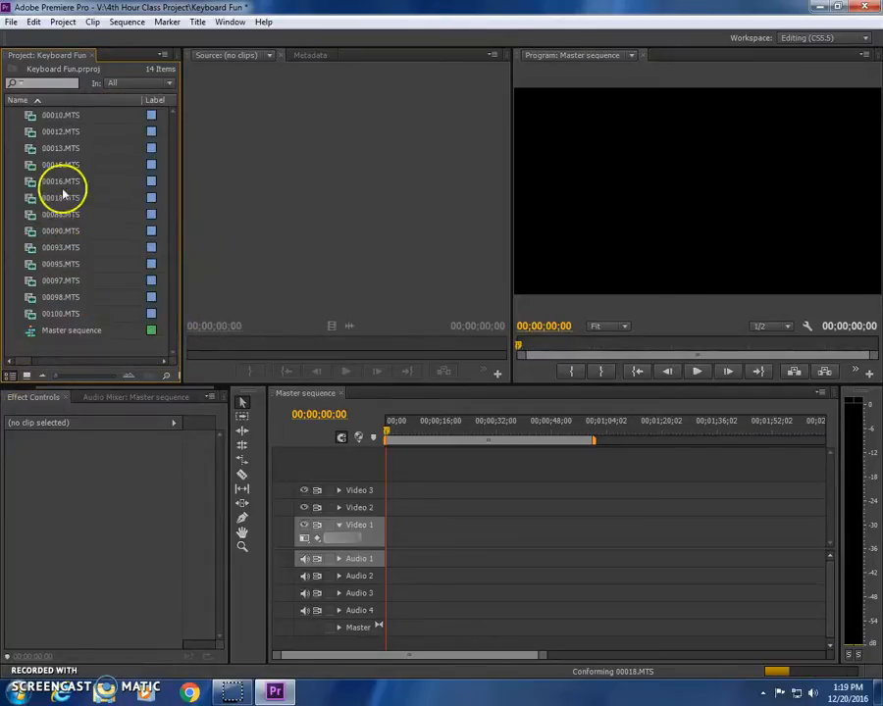
click(43, 118)
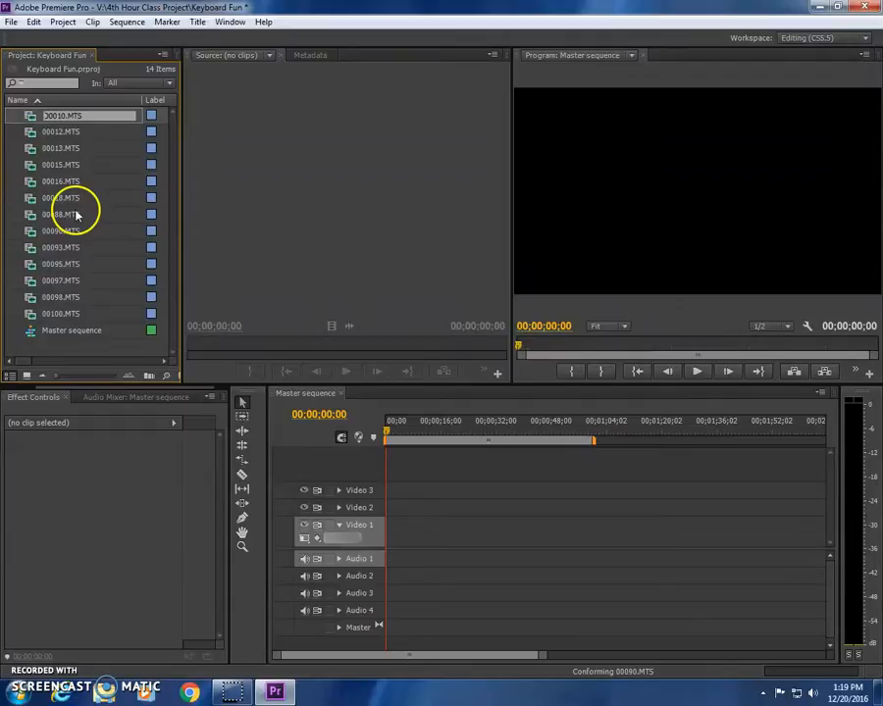
click(110, 213)
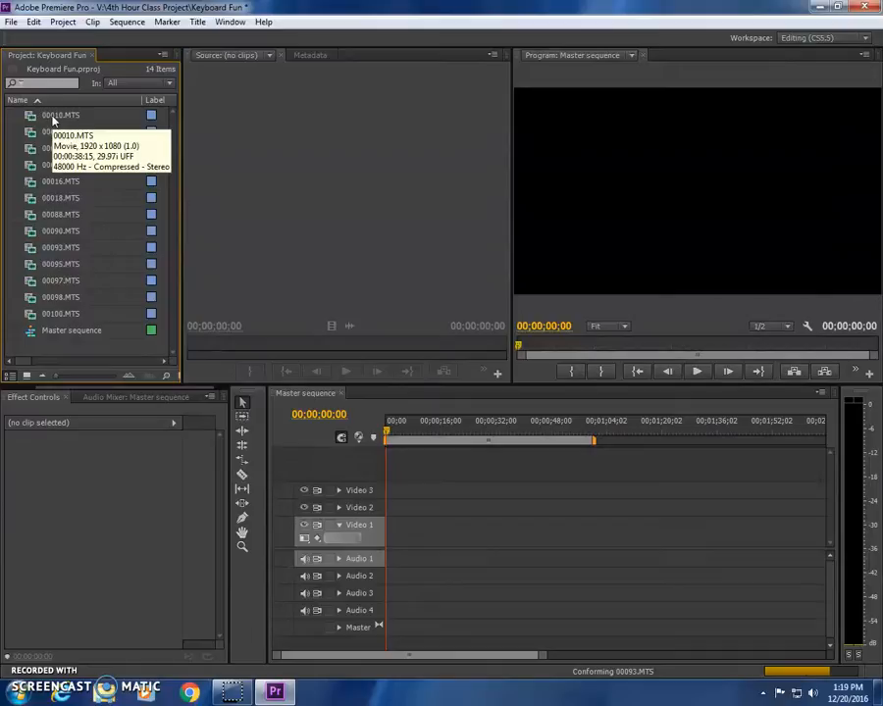
click(27, 375)
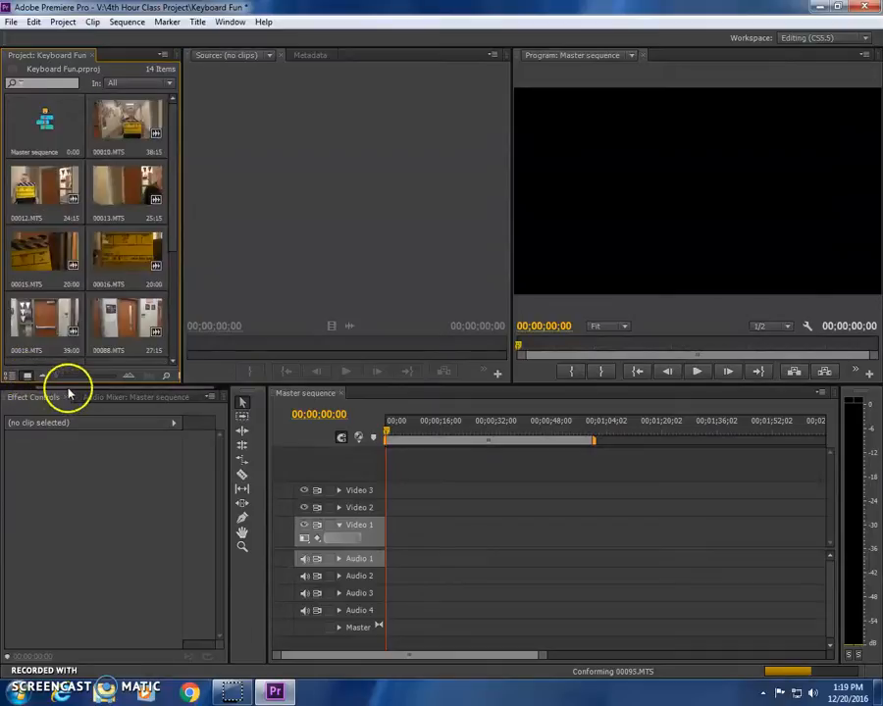
click(167, 114)
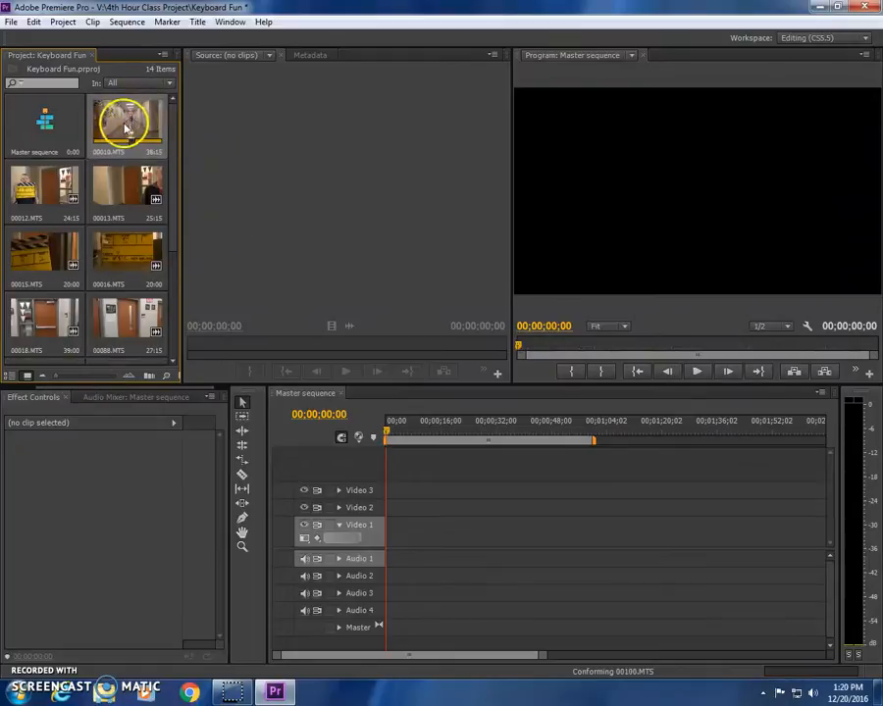
Load clip 00010.MTS in the Source monitor and preview it from the slate at its start to about 00:00:10:05
double_click(125, 128)
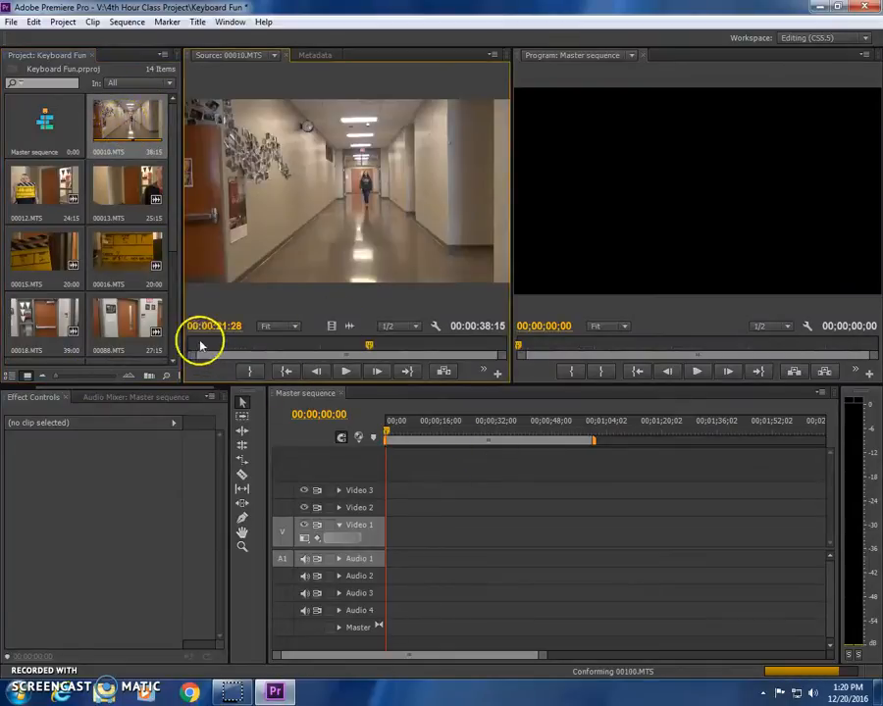
drag(208, 348, 169, 355)
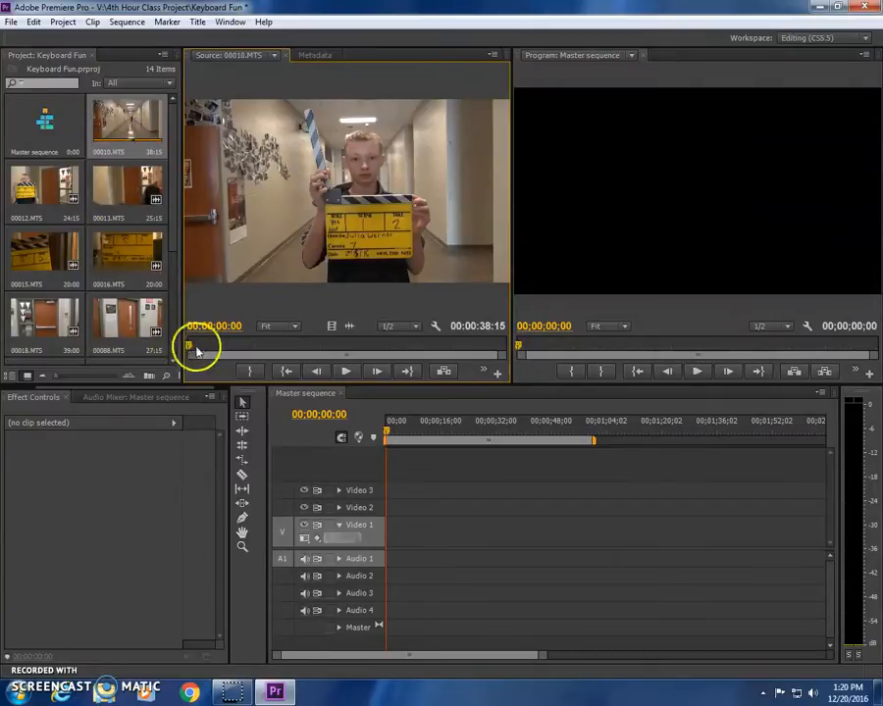
mouse_move(190, 348)
mouse_down()
mouse_move(253, 351)
mouse_move(228, 350)
mouse_up()
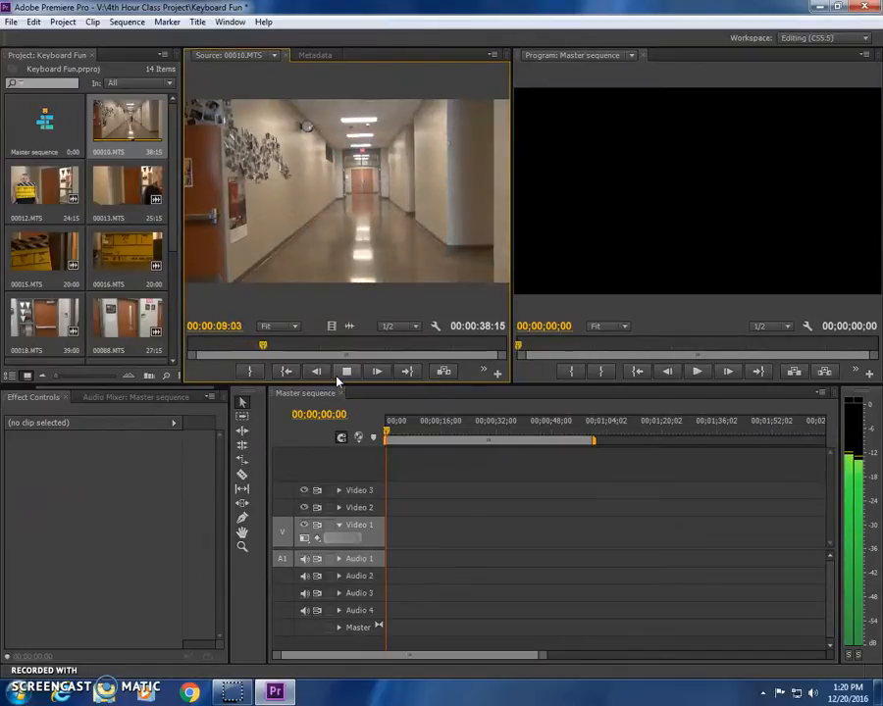
click(336, 378)
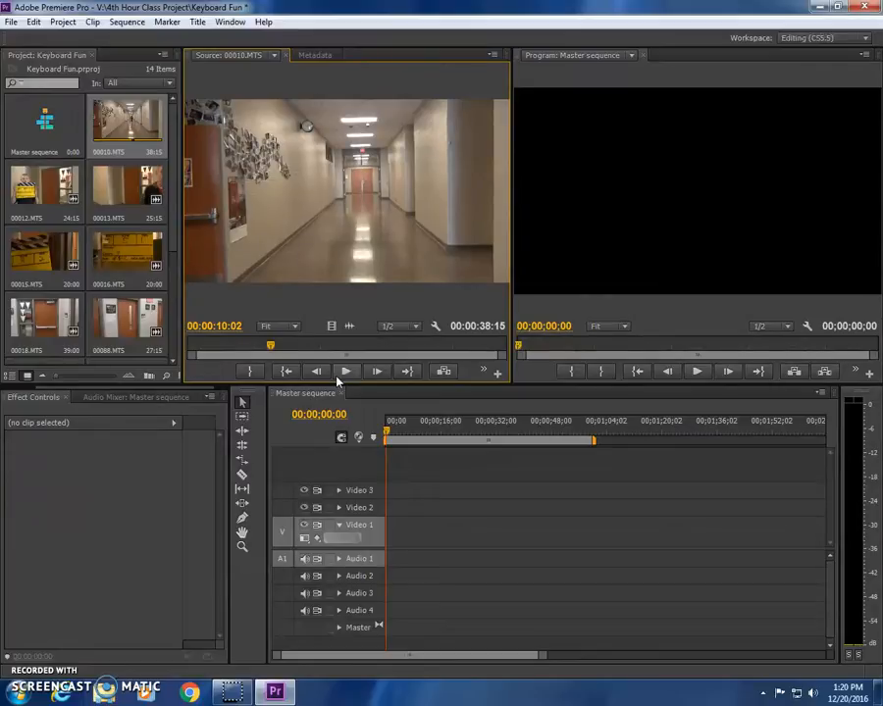
click(269, 346)
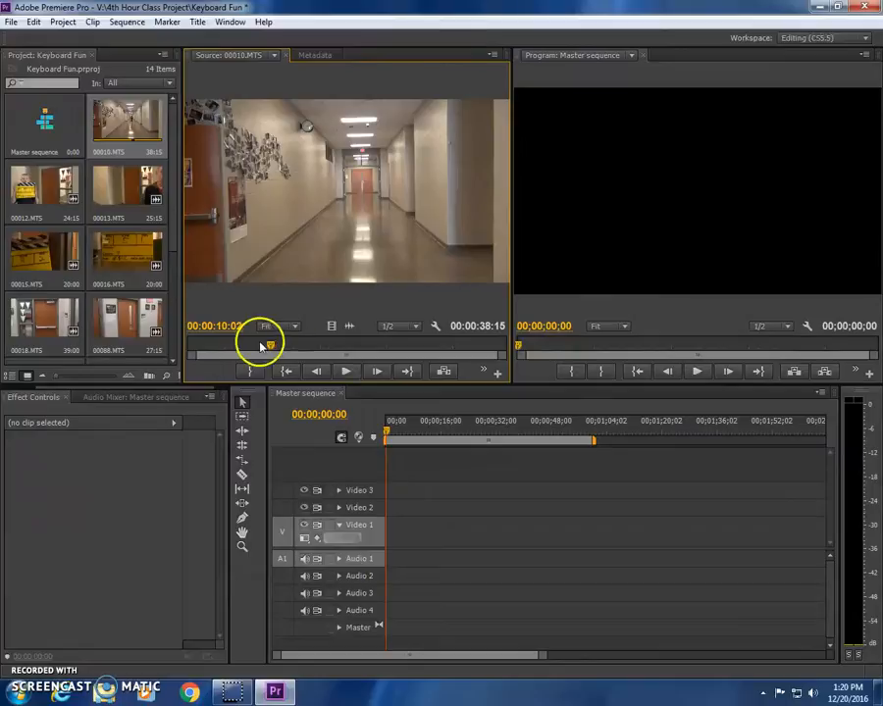
mouse_move(270, 346)
mouse_down()
mouse_move(217, 353)
mouse_move(498, 347)
mouse_move(502, 366)
mouse_move(272, 353)
mouse_up()
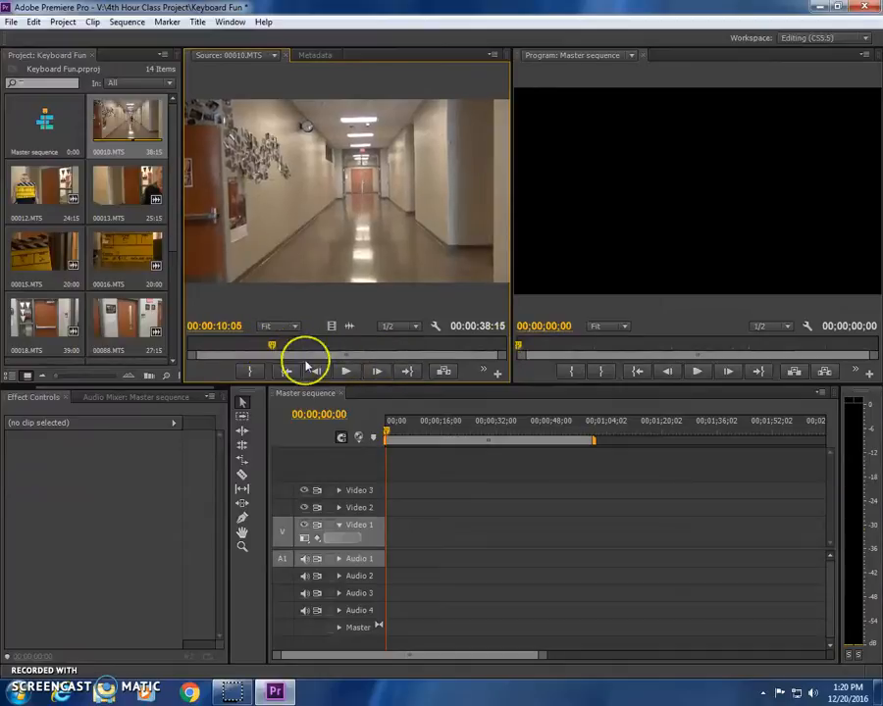
Preview 00010.MTS with several pauses from about 00:00:10:05 until the person walks out of the hallway shot
key(space)
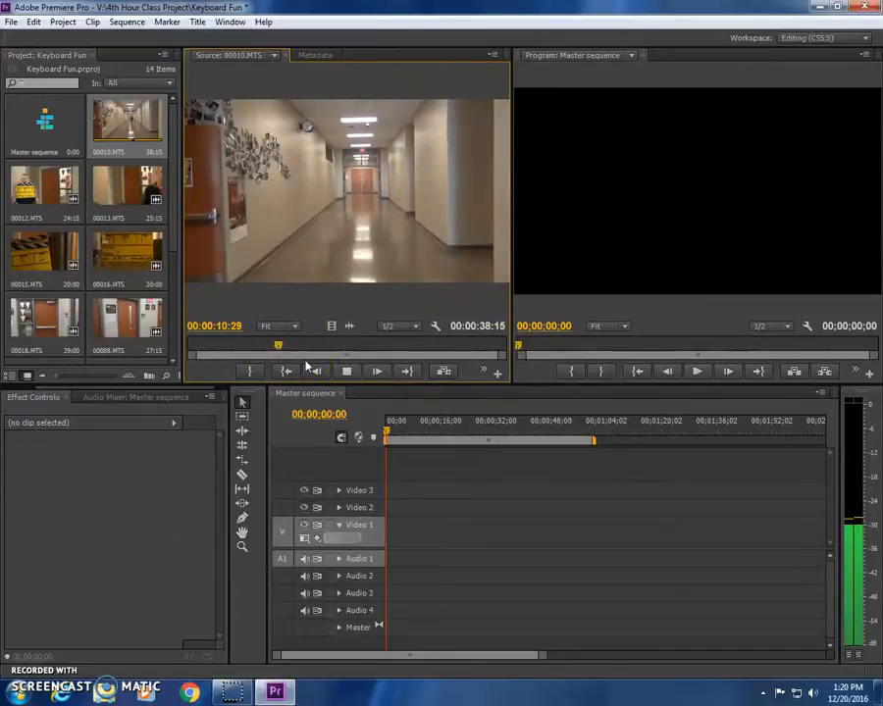
key(space)
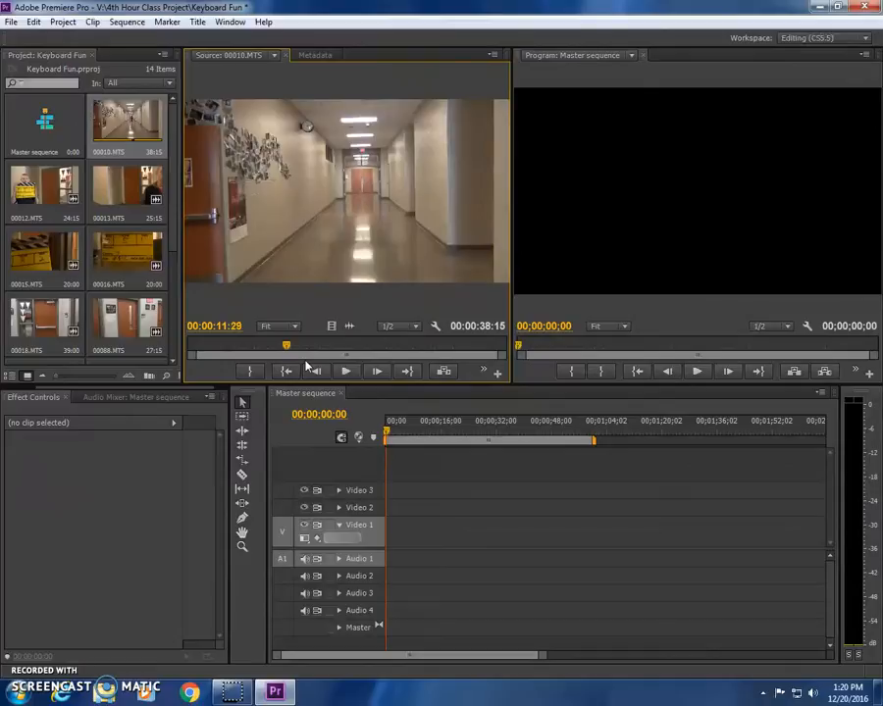
key(space)
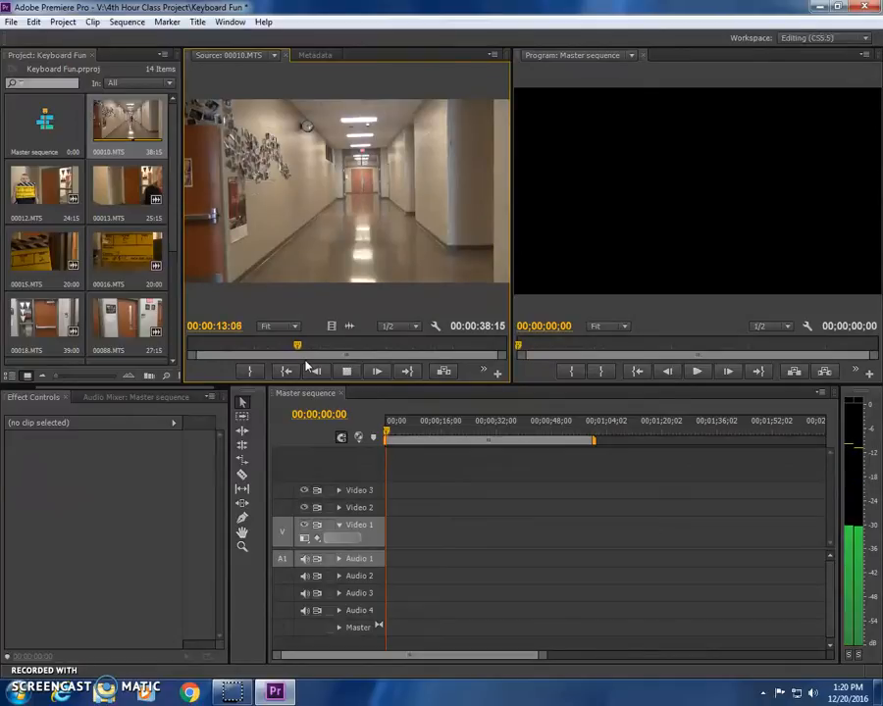
key(space)
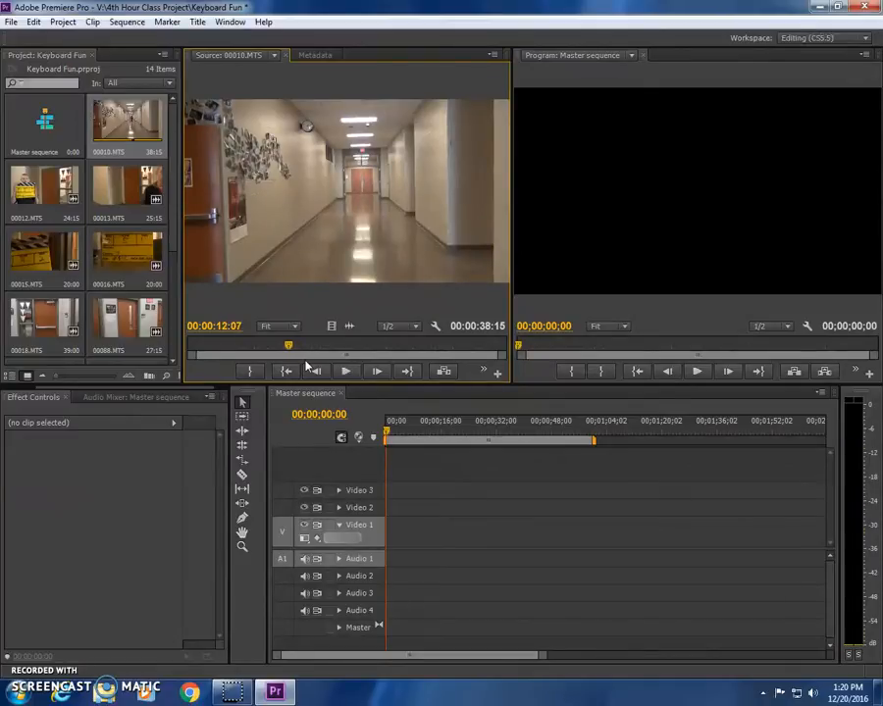
key(space)
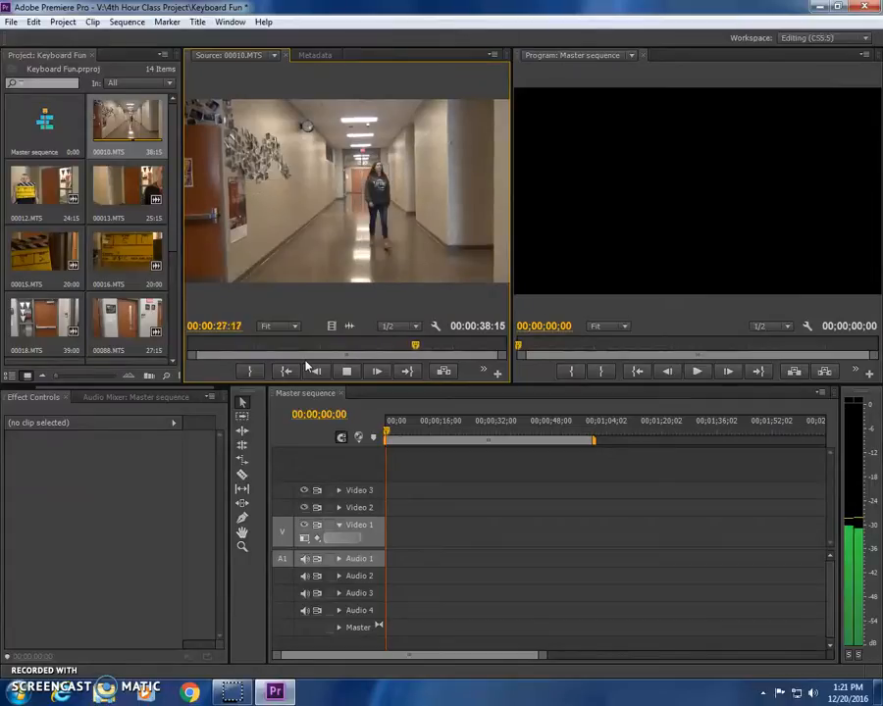
key(space)
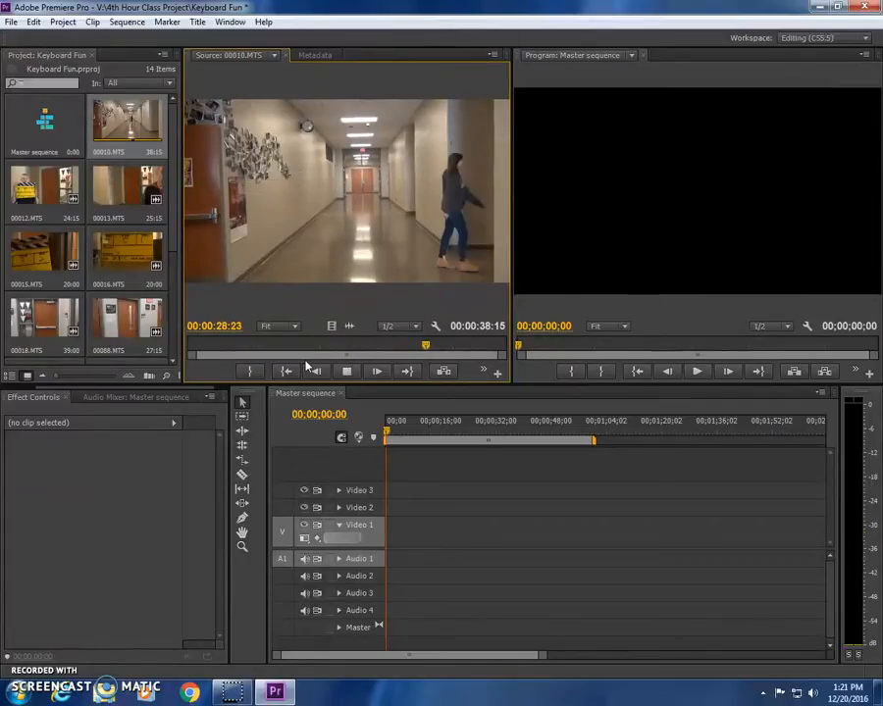
Shuttle 00010.MTS in reverse at increased speed and stop at 00:00:13:07, before the person appears
key(j)
key(j)
key(j)
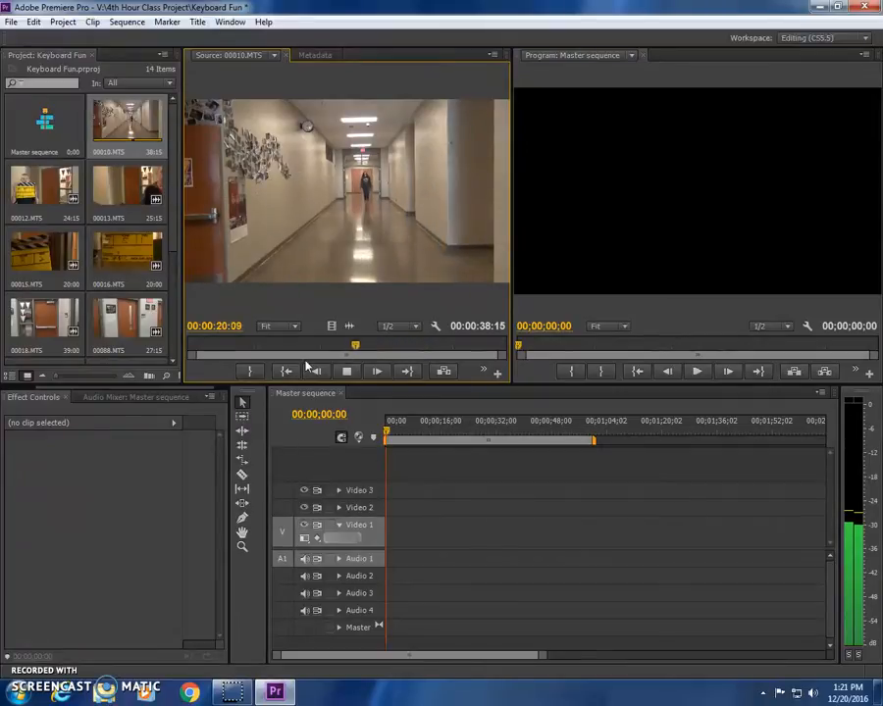
key(k)
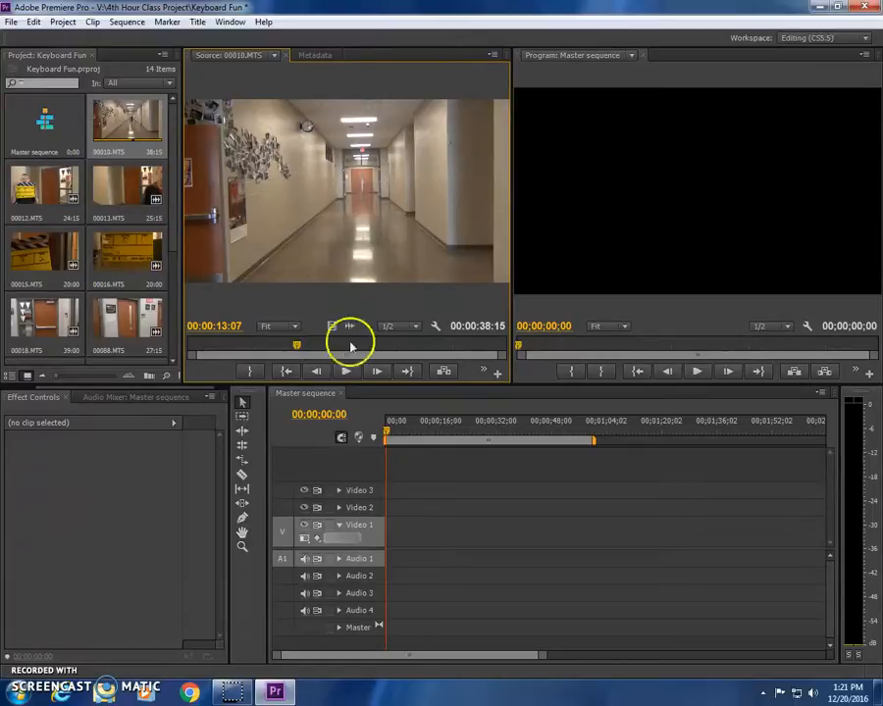
Check the system volume while 00010.MTS plays, then replay the clip from its start and pause it at 00:00:15:08
click(346, 371)
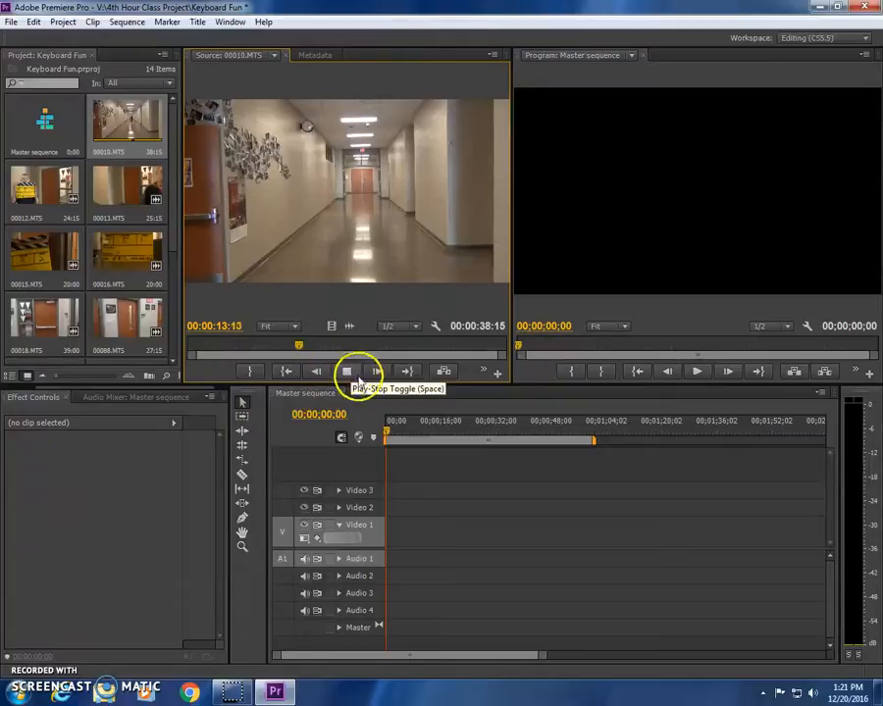
click(812, 693)
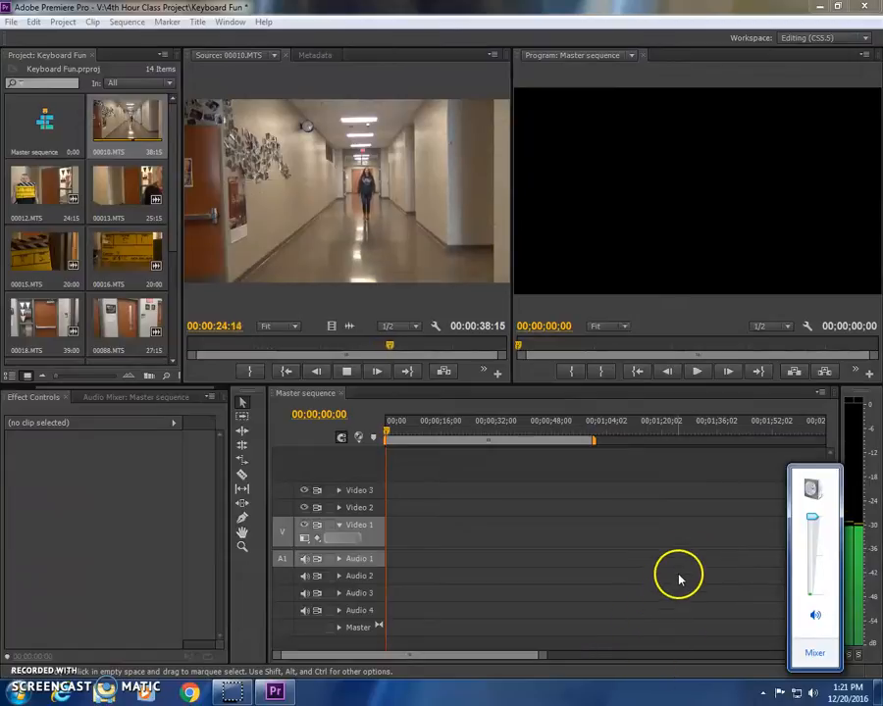
drag(400, 348, 187, 351)
key(space)
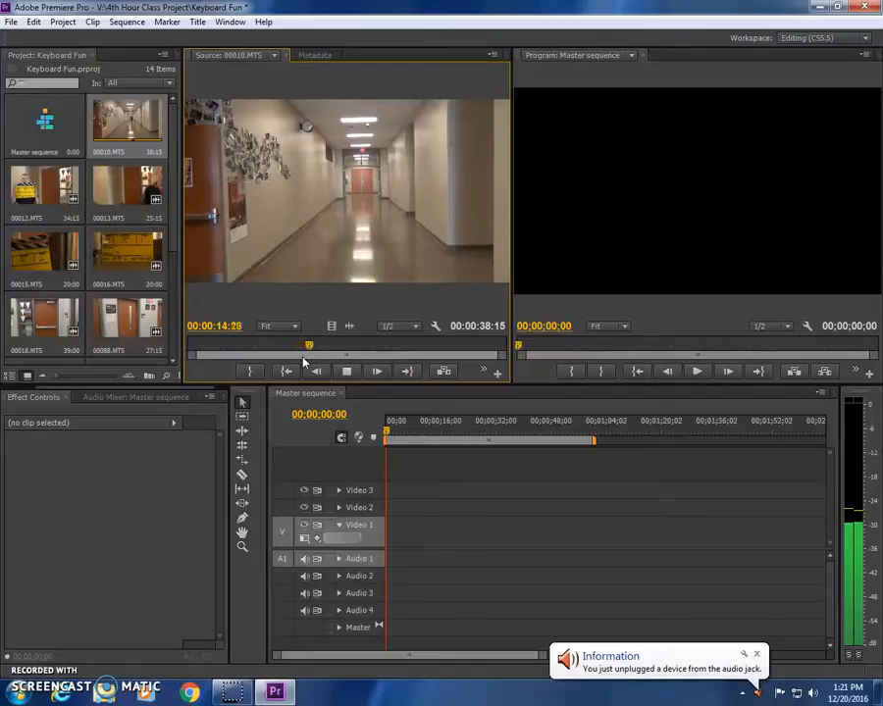
key(space)
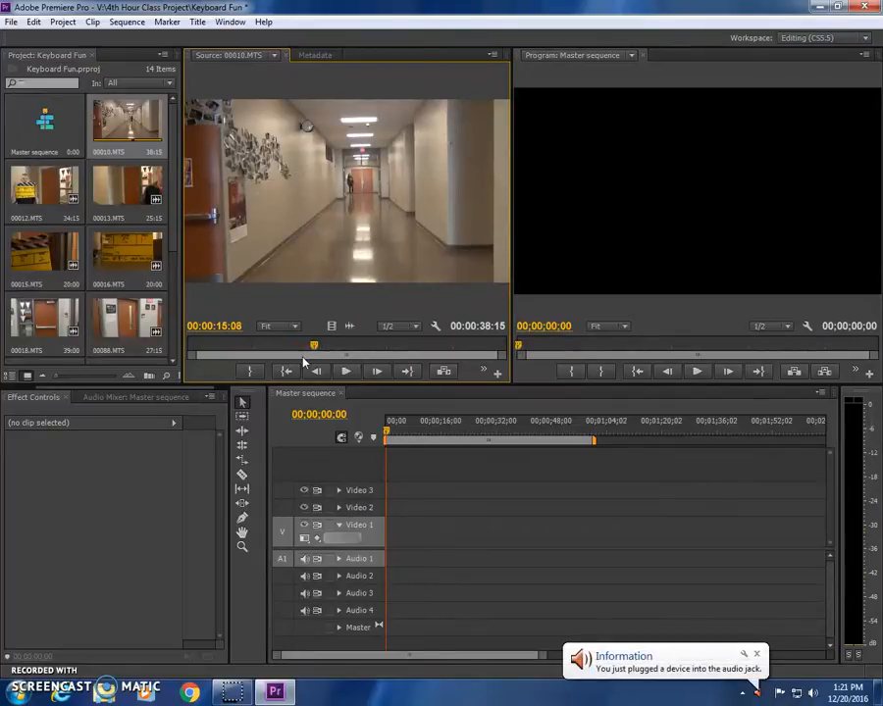
Play 00010.MTS in reverse and stop at 00:00:13:17, in the empty hallway before the person enters
click(511, 361)
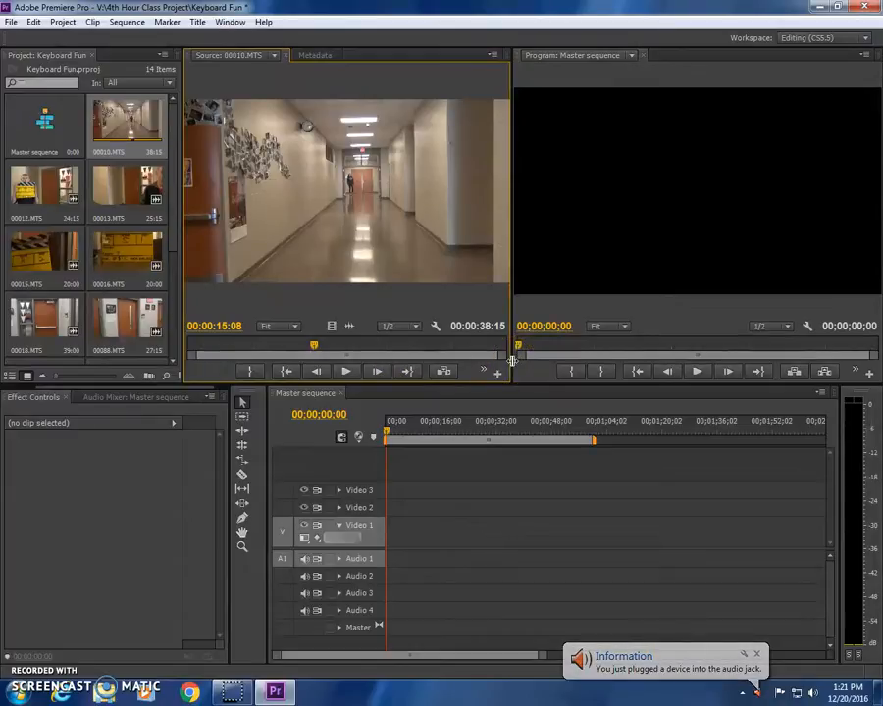
key(j)
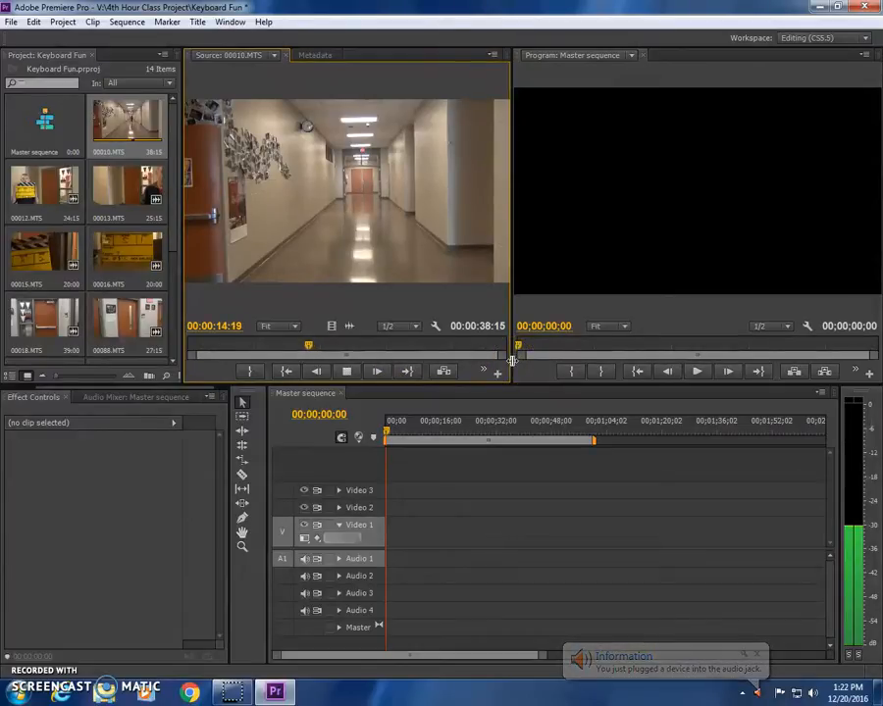
key(k)
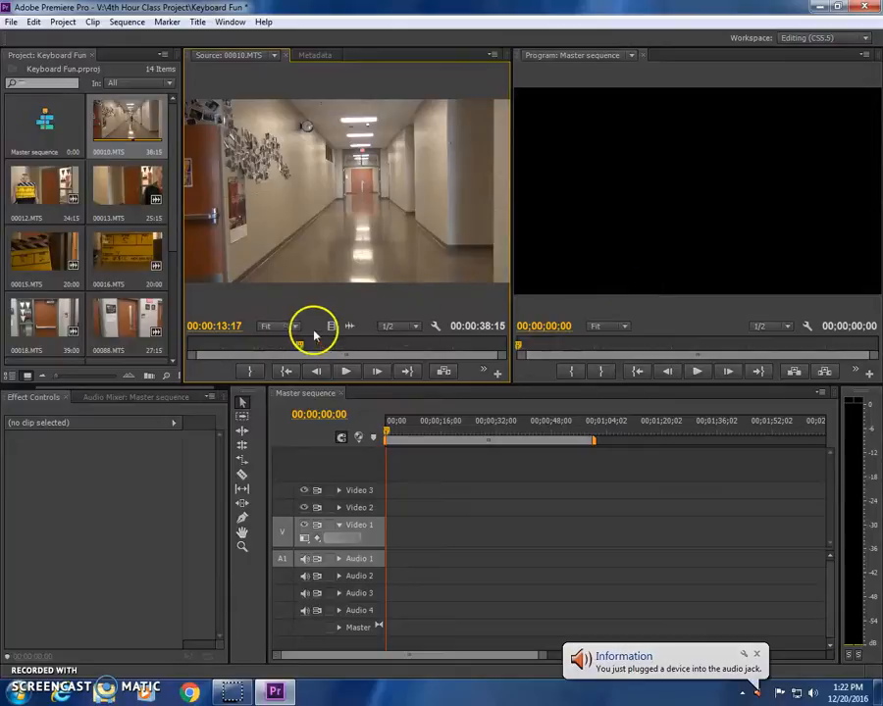
Replay the empty hallway section of 00010.MTS twice and pause at 00:00:15:10, as the person enters
drag(300, 347, 263, 349)
click(345, 370)
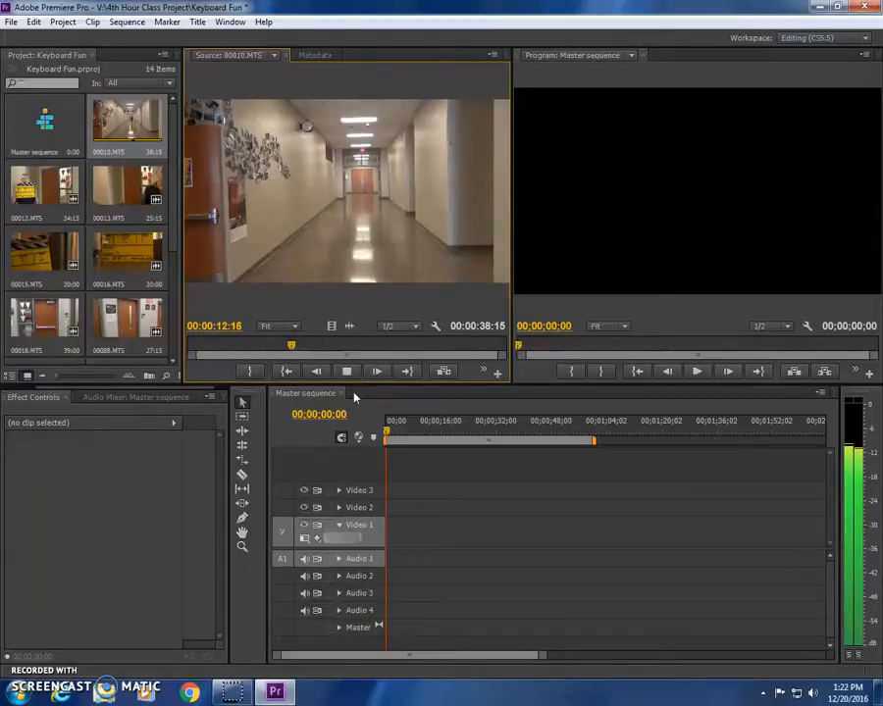
click(351, 378)
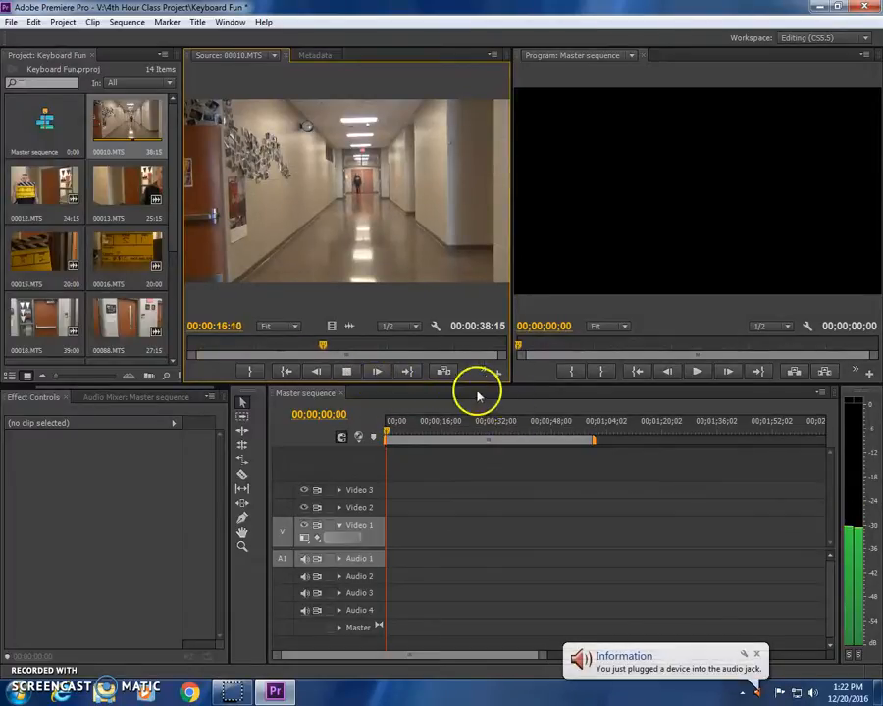
click(328, 345)
drag(327, 345, 274, 347)
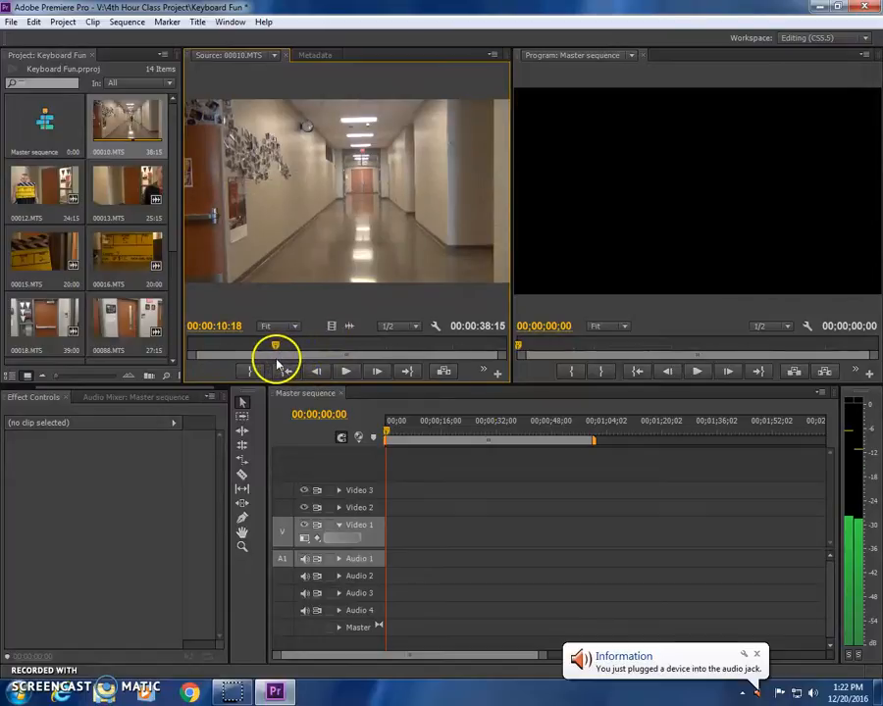
click(346, 372)
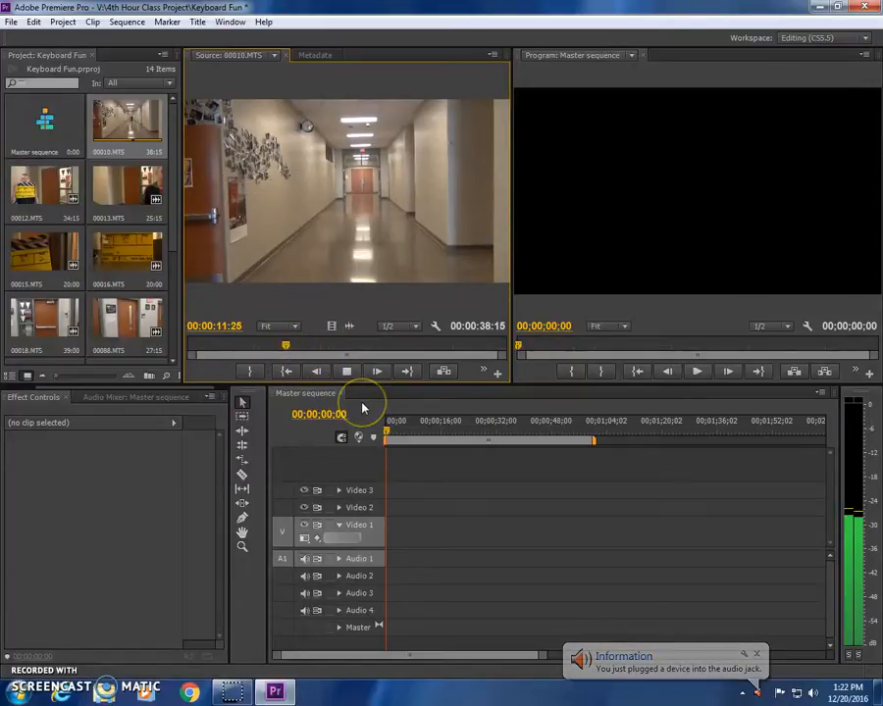
click(363, 391)
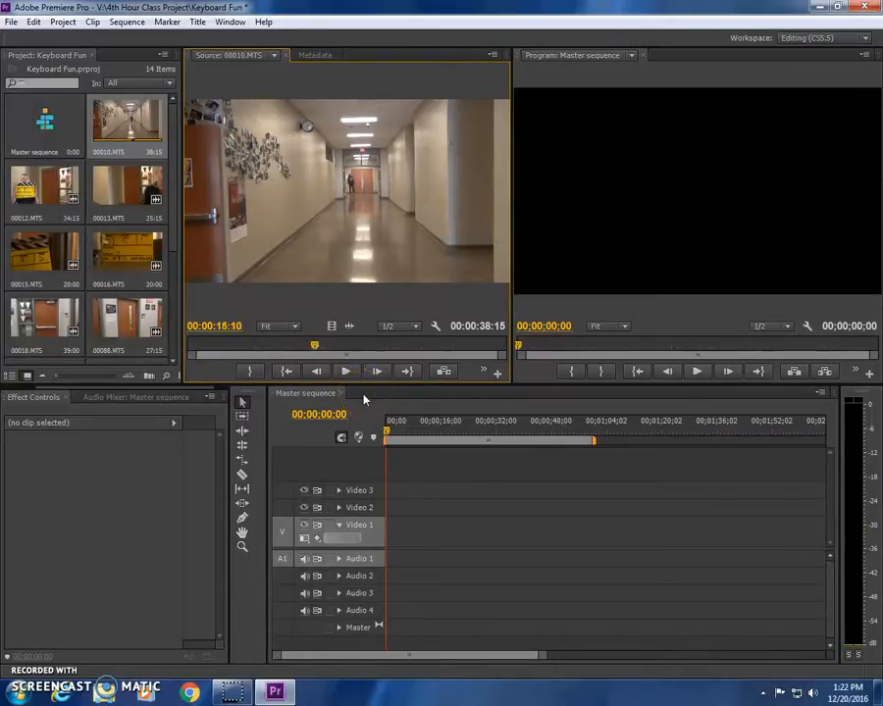
Play 00010.MTS back to 00:00:13:21, just before the person enters, and mark the In point there
key(j)
click(359, 397)
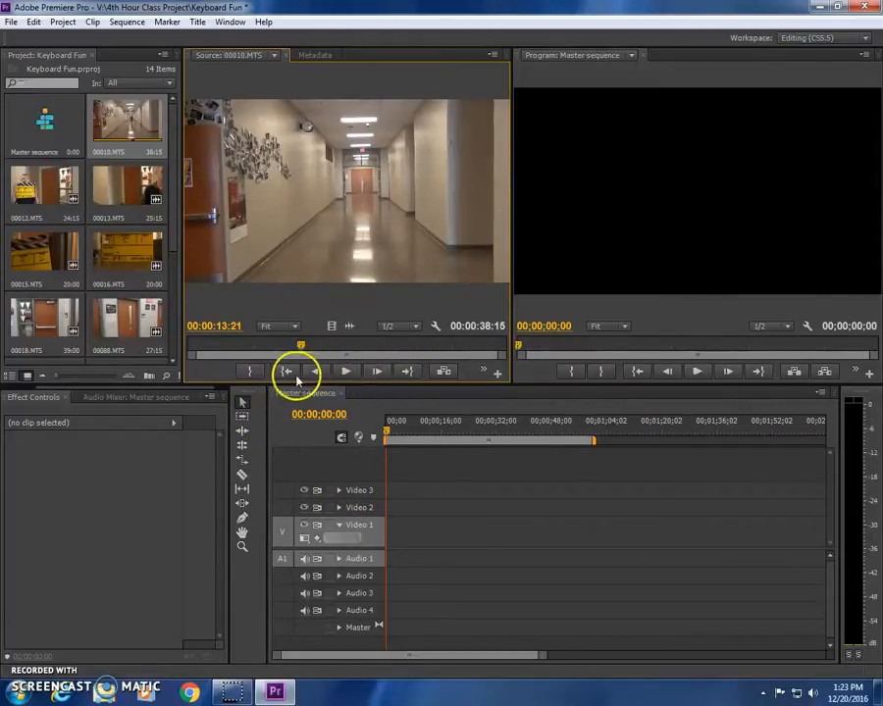
click(484, 371)
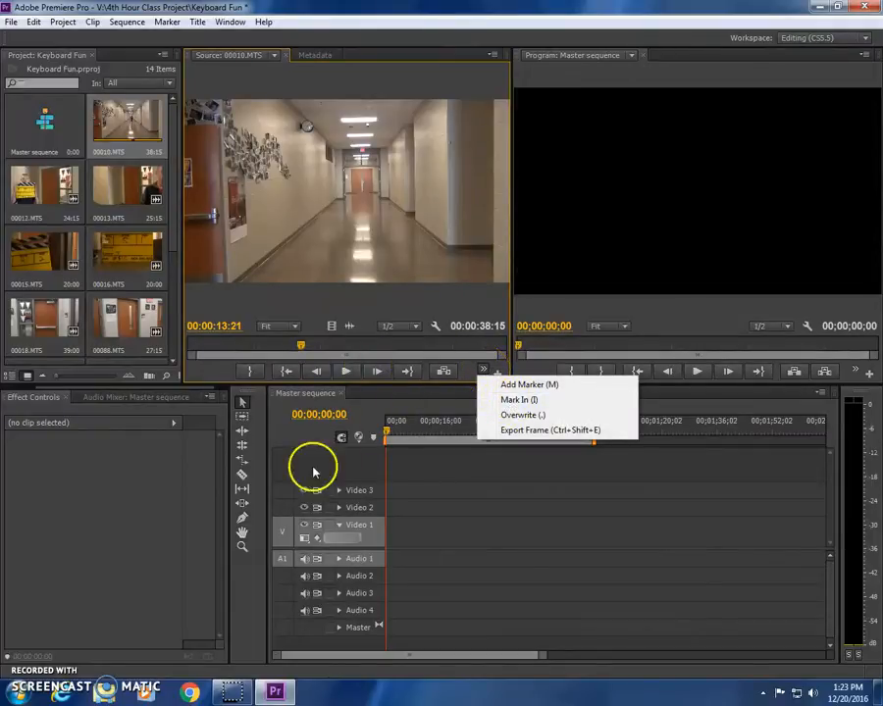
click(210, 379)
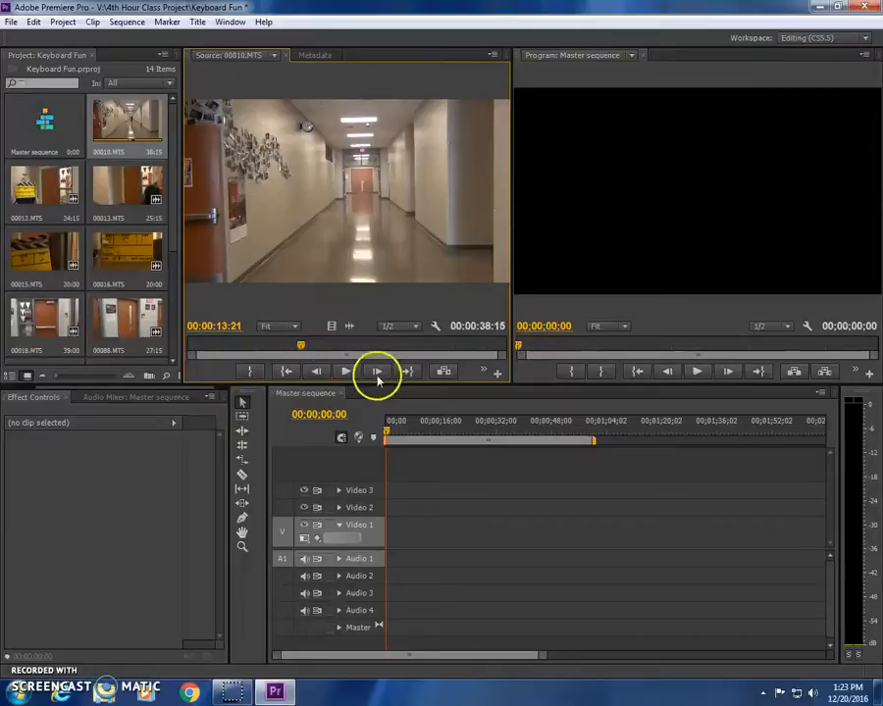
key(i)
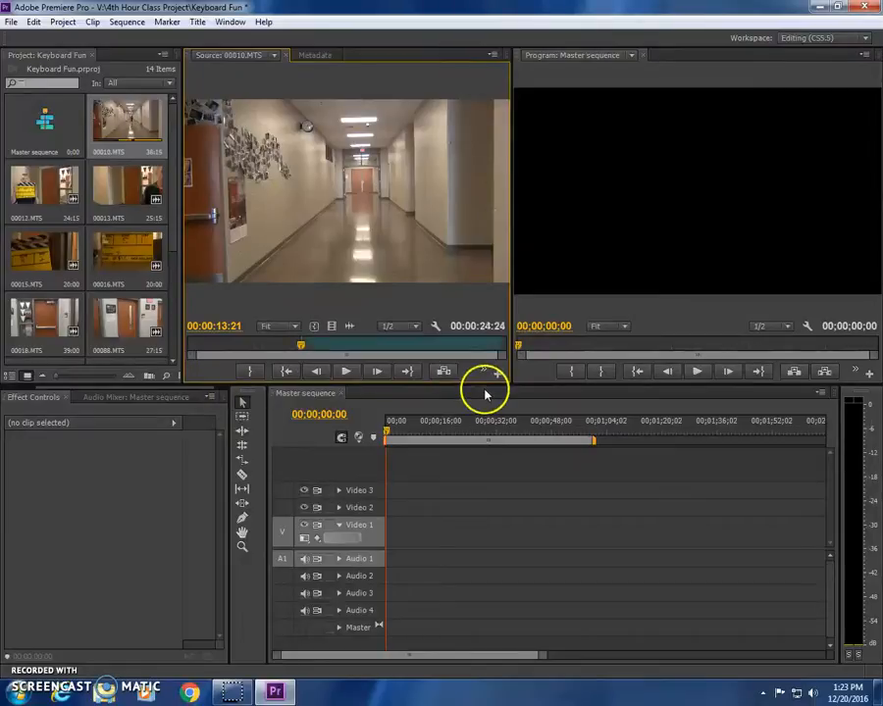
Play 00010.MTS from the In point, review the person turning toward the side of the hallway, and mark the Out point at 00:00:28:03
click(346, 371)
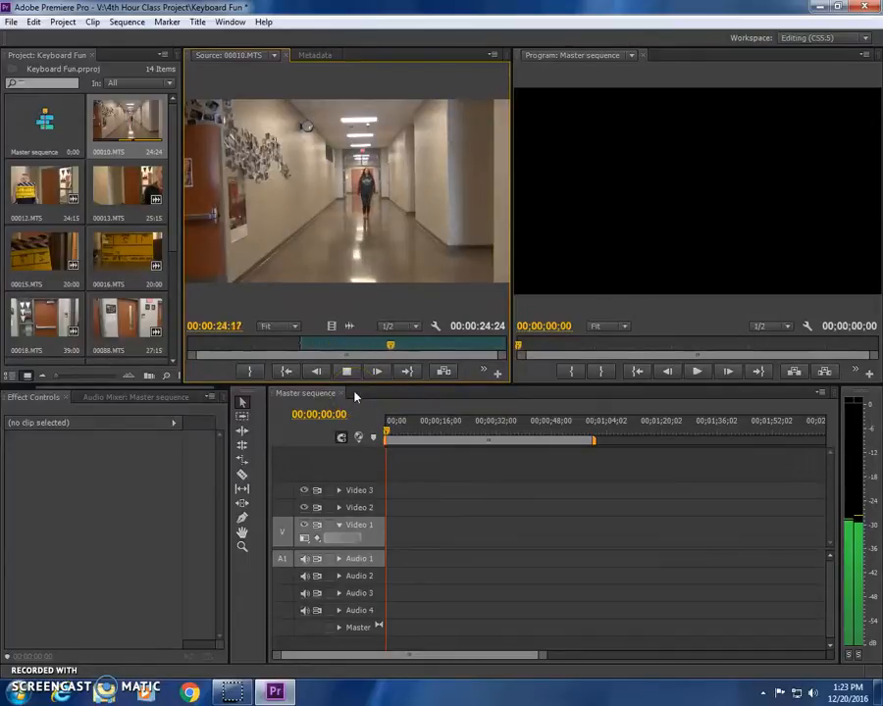
key(space)
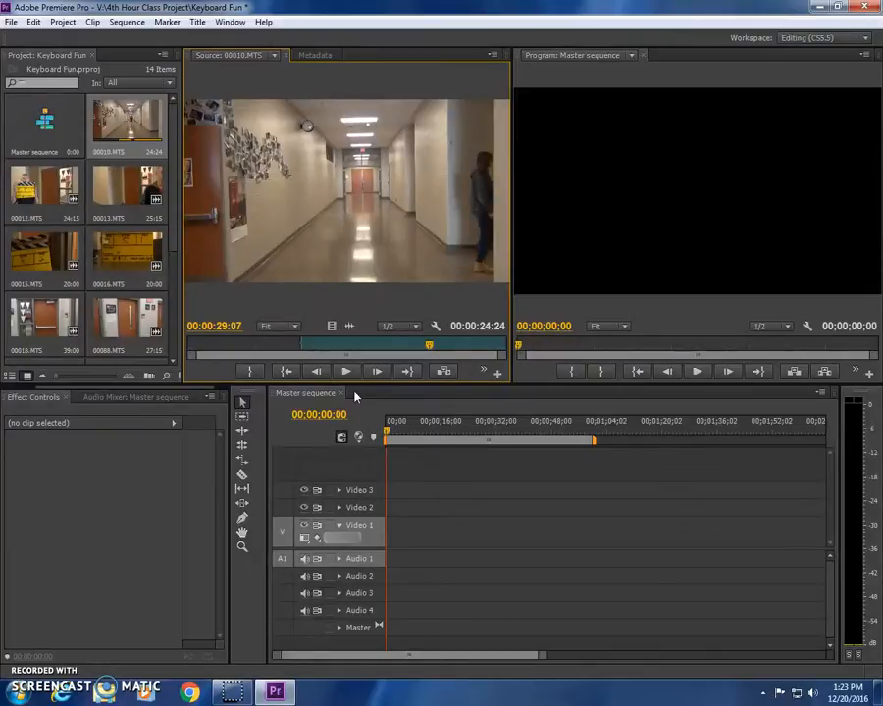
key(j)
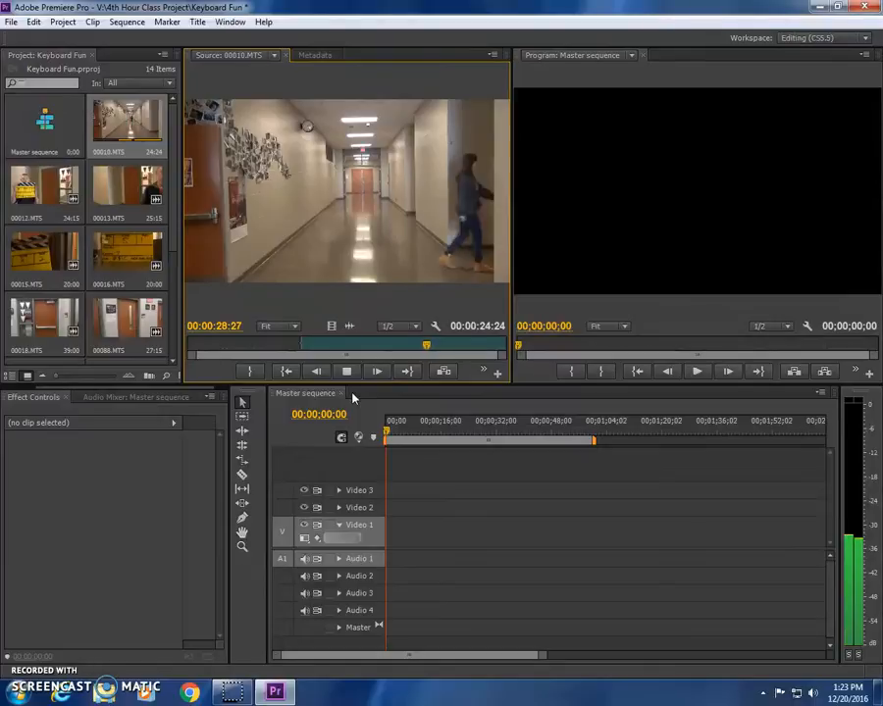
key(k)
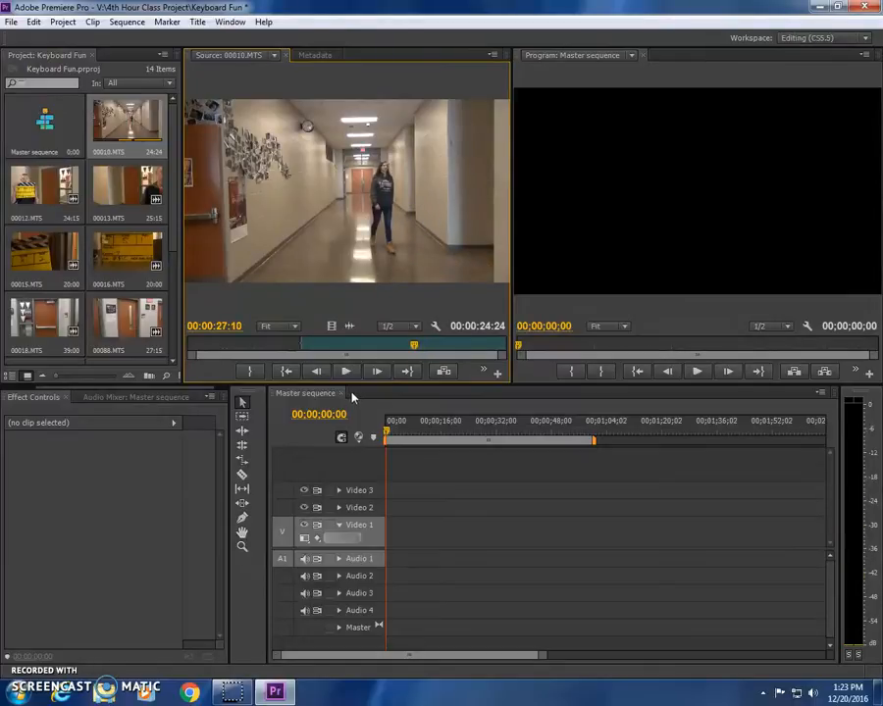
key(l)
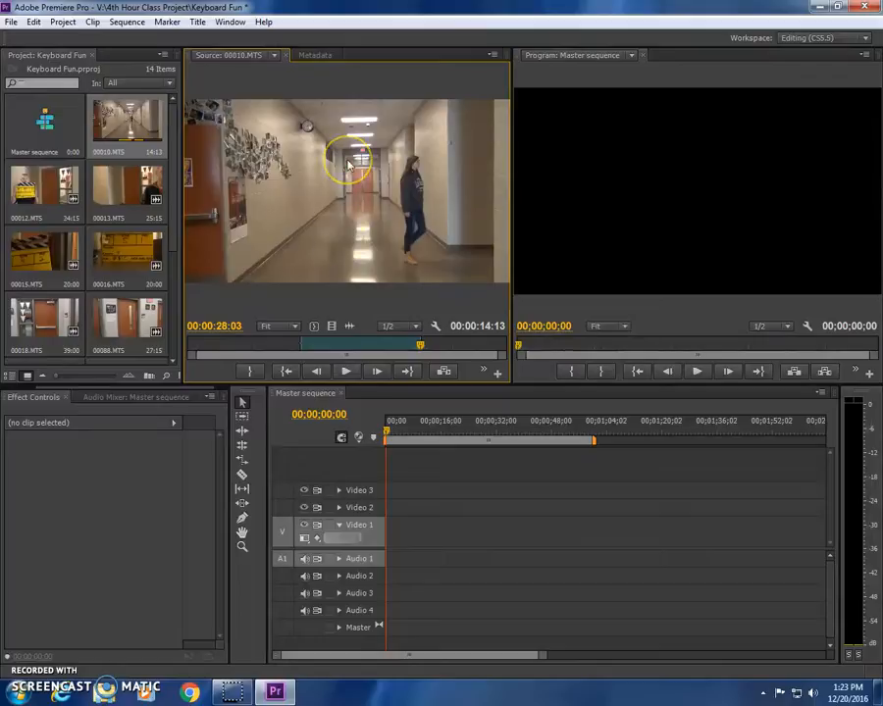
Place the trimmed 00010.MTS on Video 1 of the Master sequence, changing the sequence settings to match the clip
drag(349, 169, 427, 537)
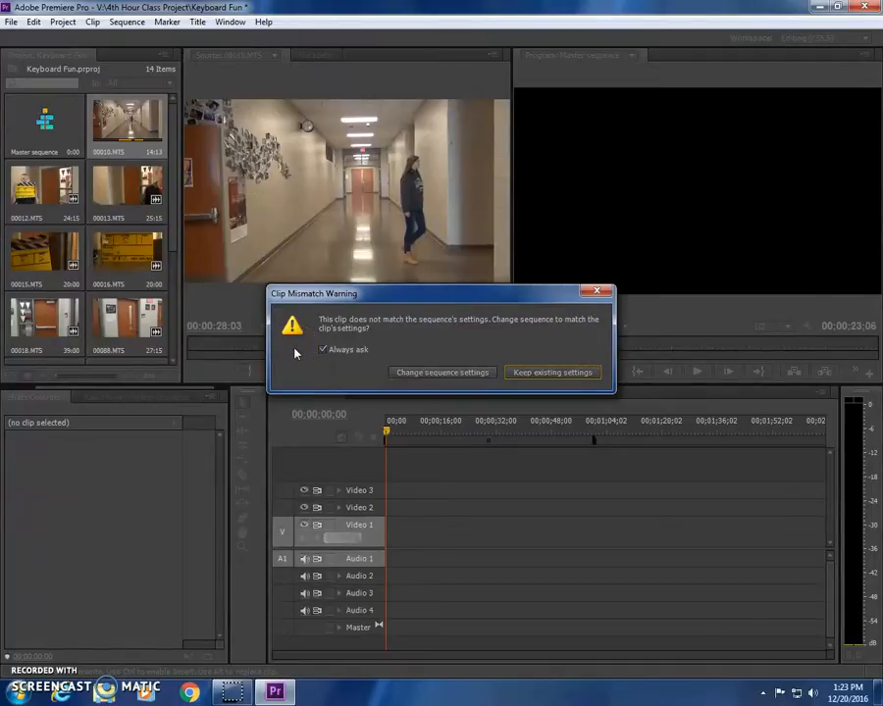
click(436, 374)
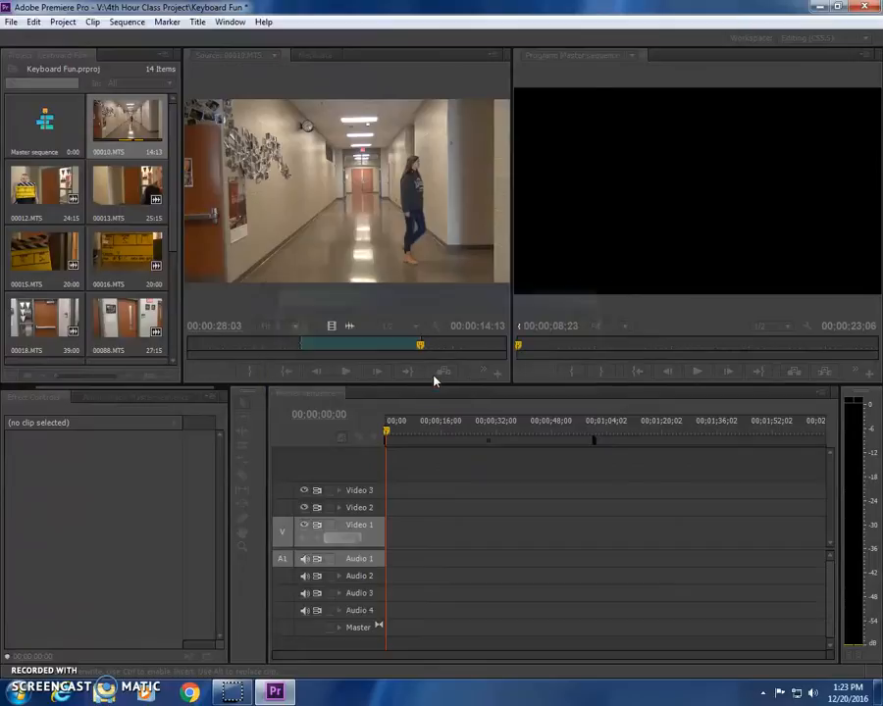
Scrub and play the Master sequence to review 00010.MTS and the gap before it
click(429, 423)
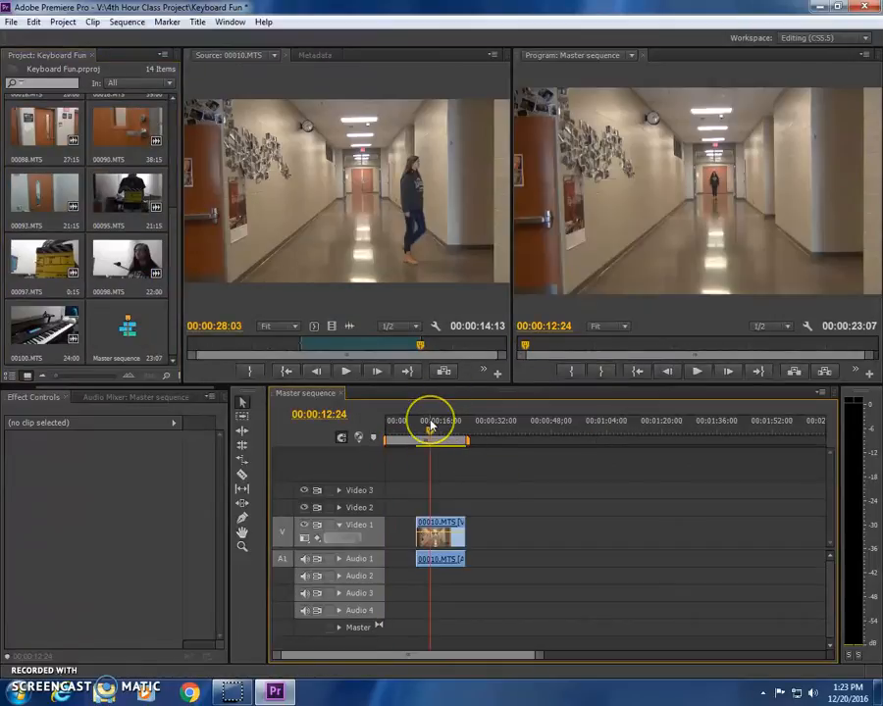
drag(432, 418, 412, 434)
key(space)
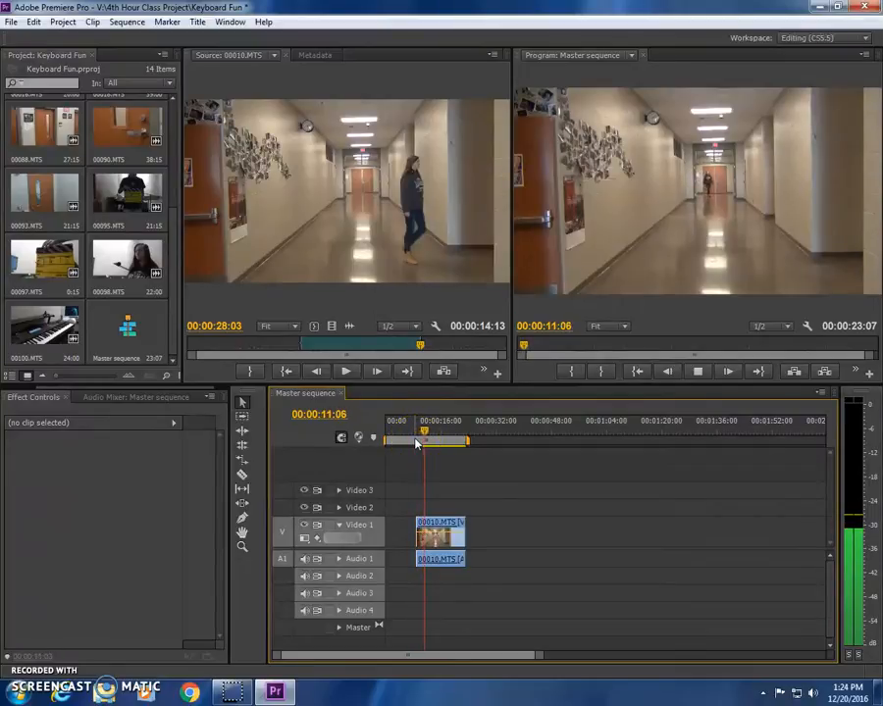
click(452, 432)
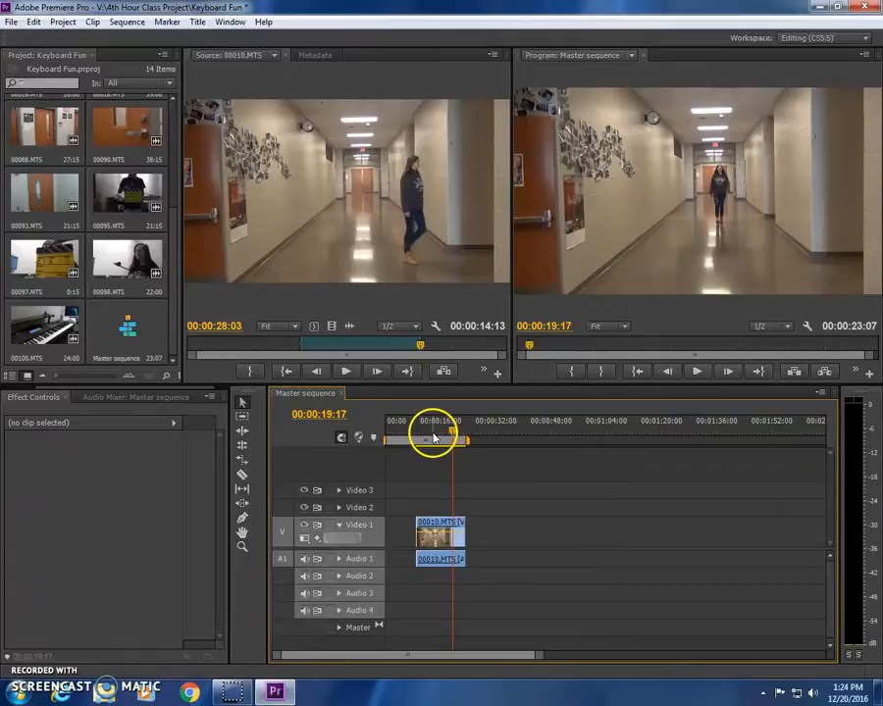
key(space)
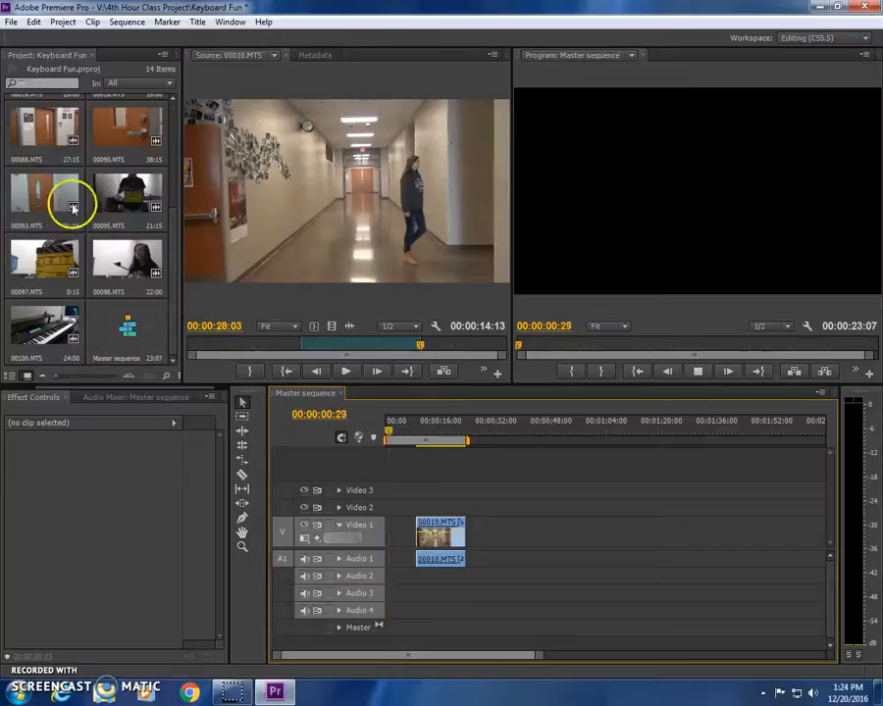
Open 00012.MTS in the Source monitor and mark its In point at 00:00:16:13, at the empty doorway
scroll(69, 196, up, 3)
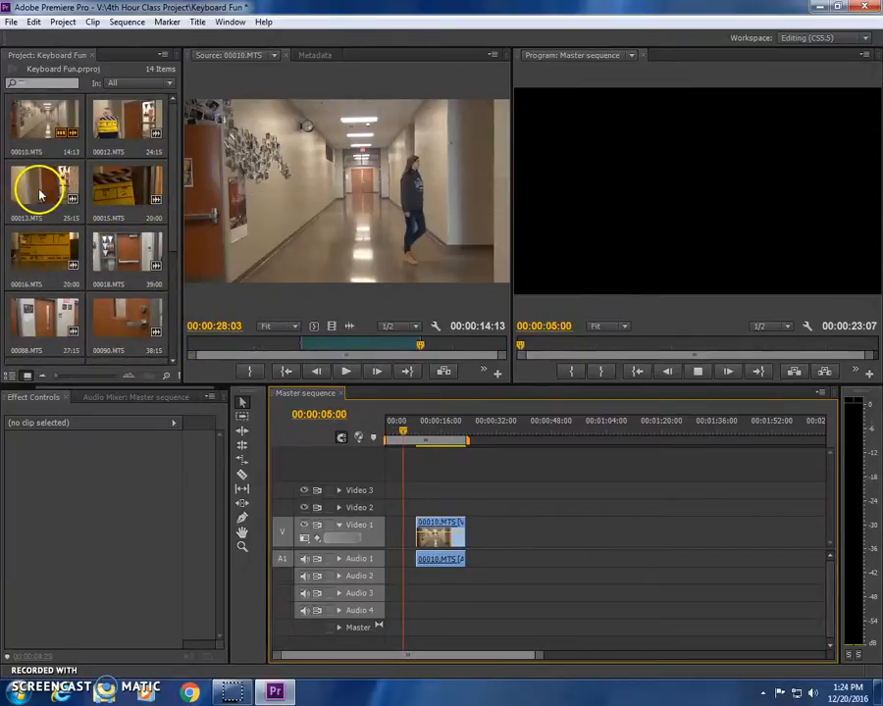
double_click(129, 112)
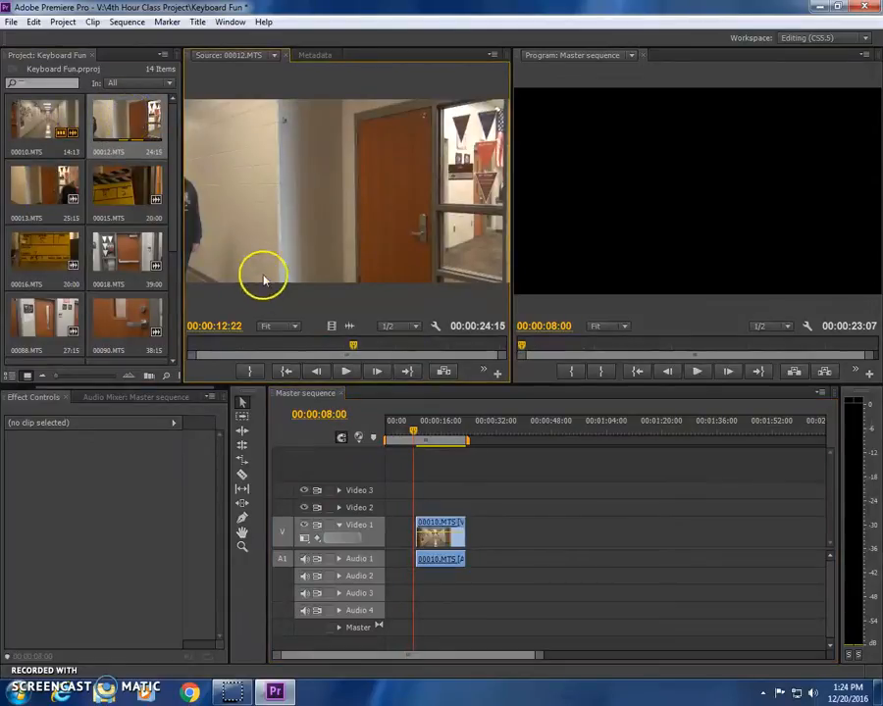
drag(350, 345, 402, 355)
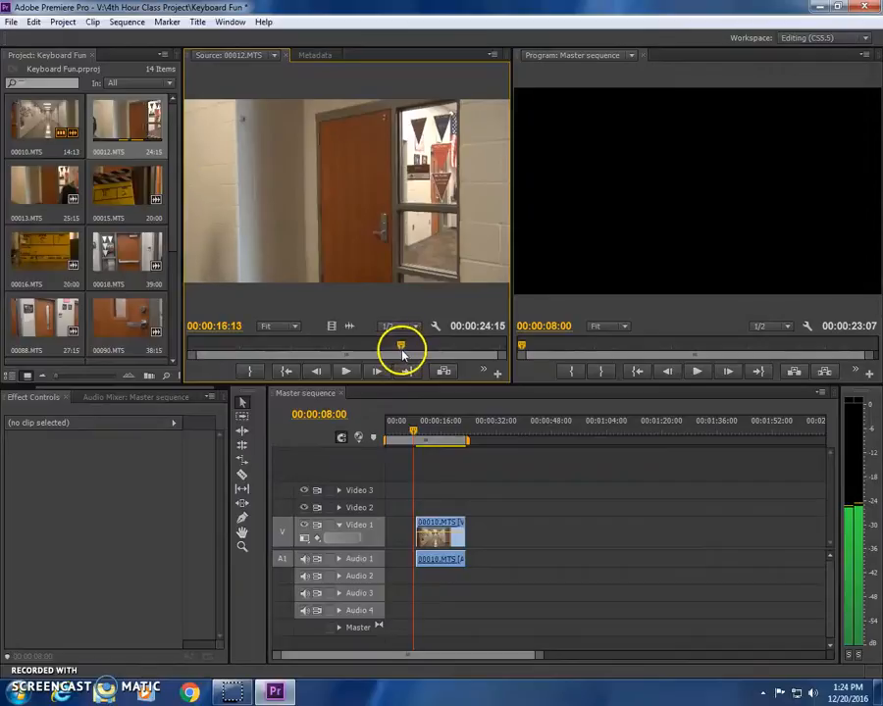
click(481, 372)
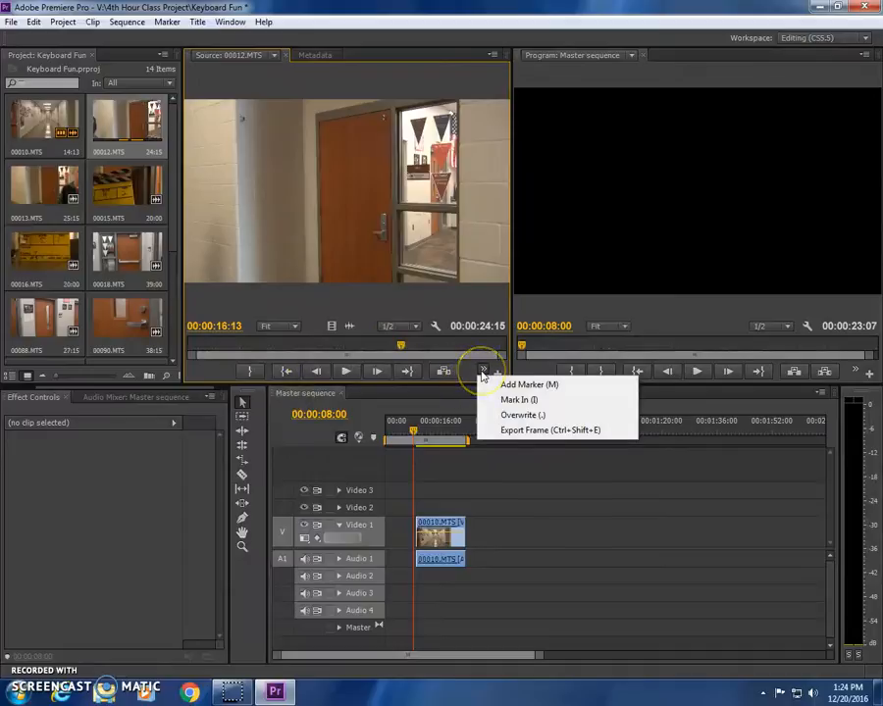
click(518, 400)
Add a Mark In button to the Source monitor's transport controls with the Button Editor
click(497, 372)
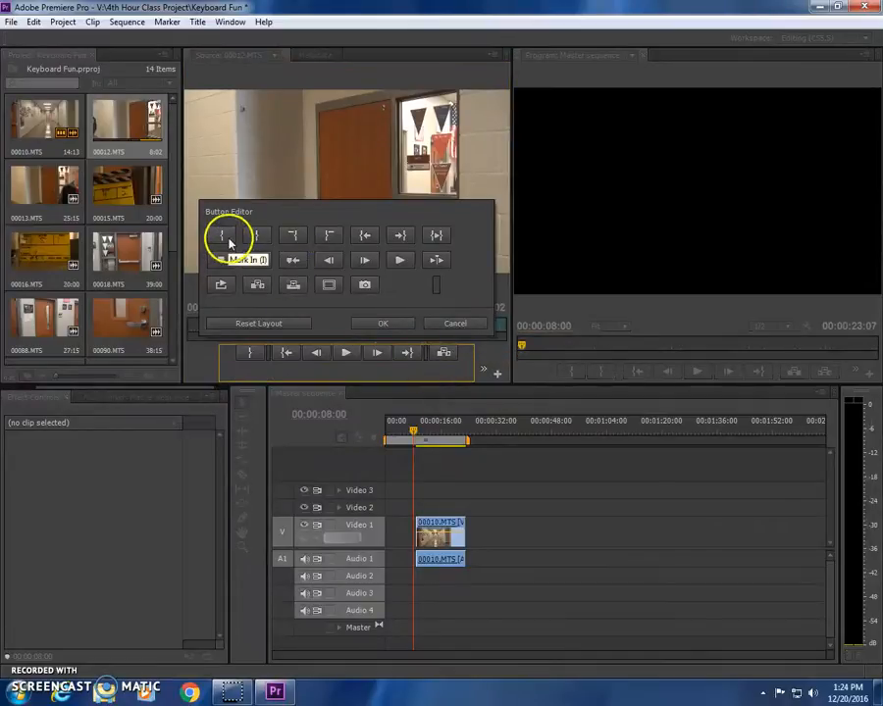
click(397, 326)
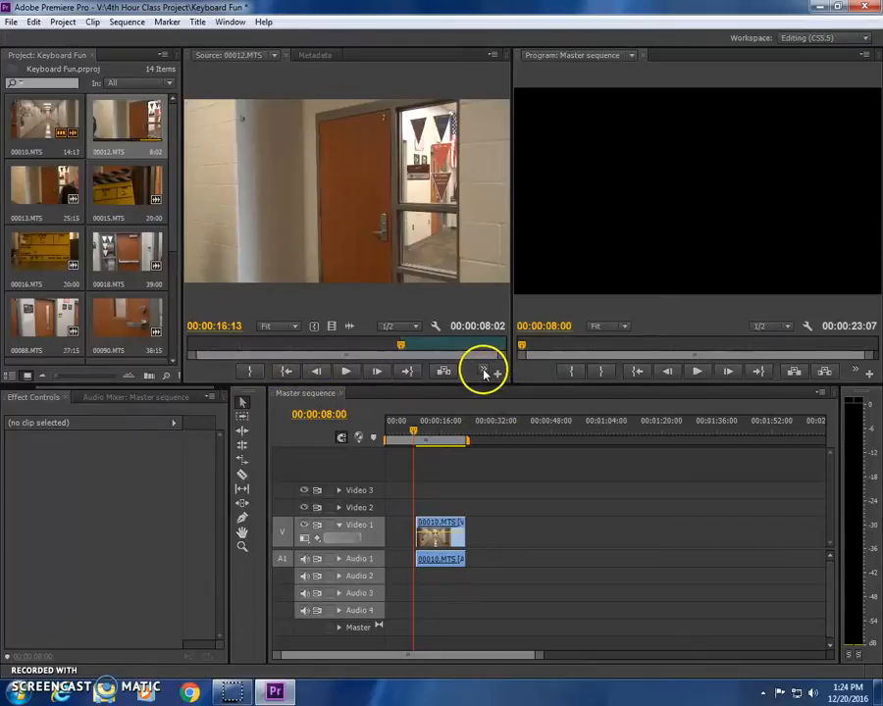
click(495, 371)
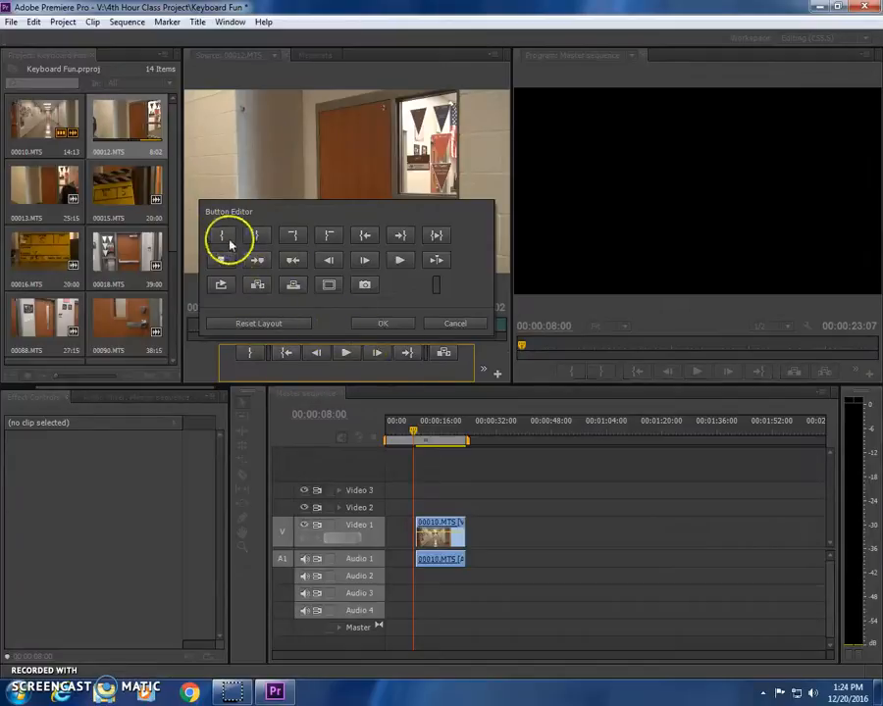
drag(225, 240, 249, 376)
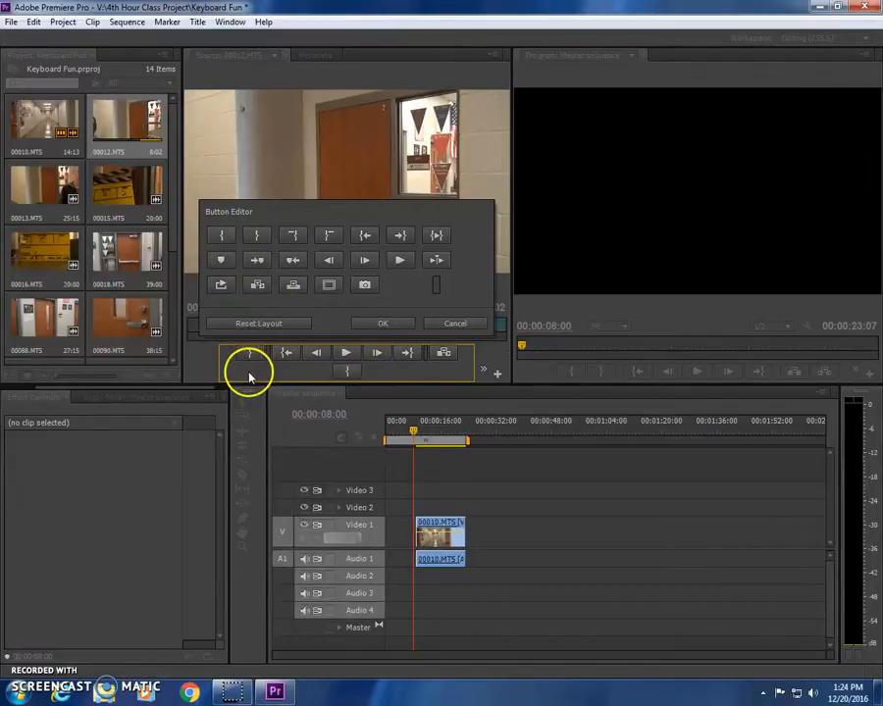
click(383, 323)
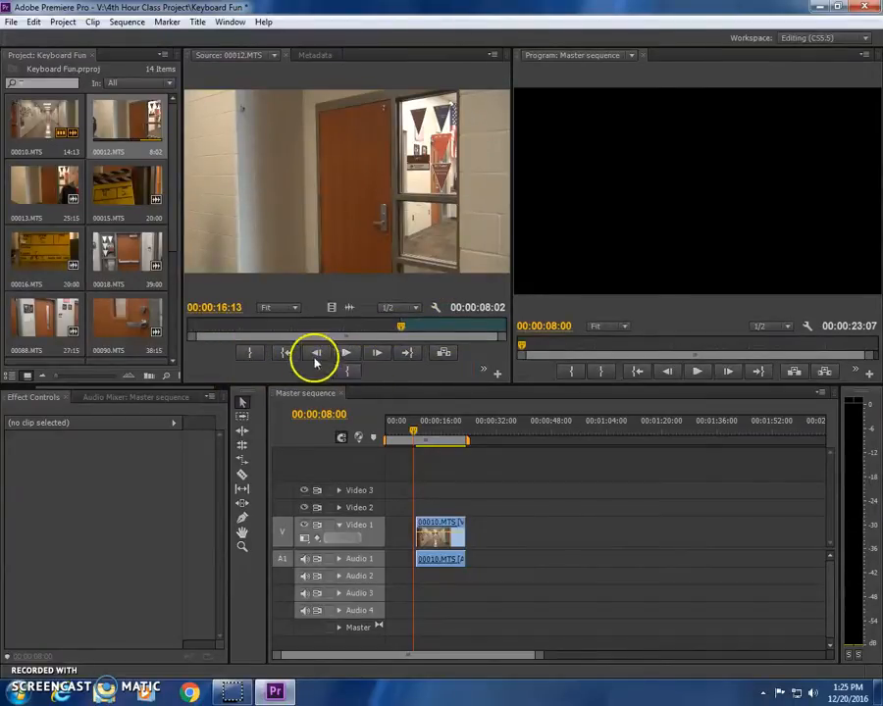
Put the Mark Out button beside Mark In in the Source monitor controls and mark the Out point of 00012.MTS at 00:00:24:02
drag(400, 325, 517, 327)
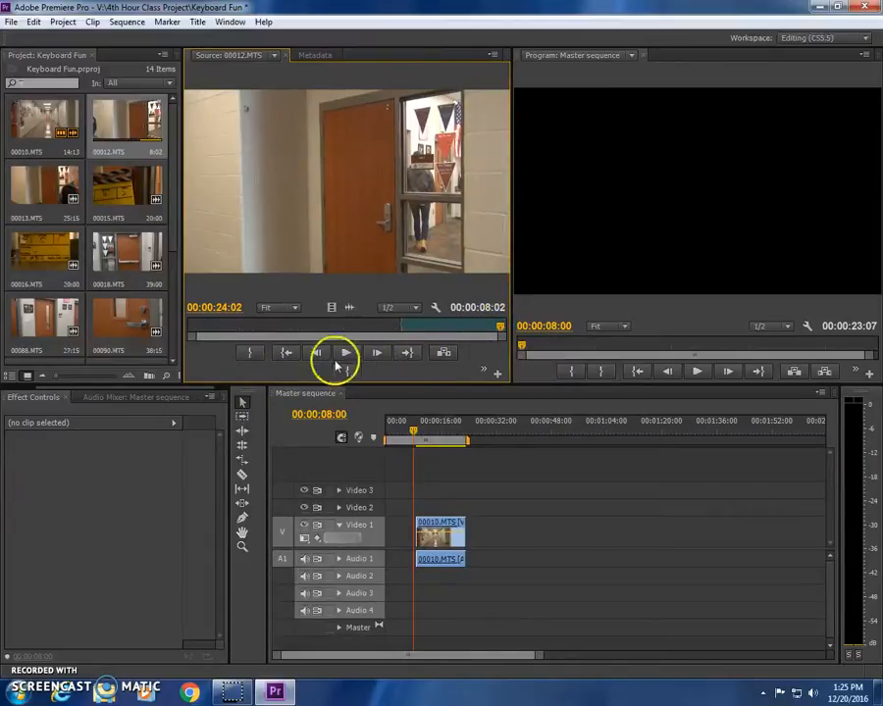
click(495, 376)
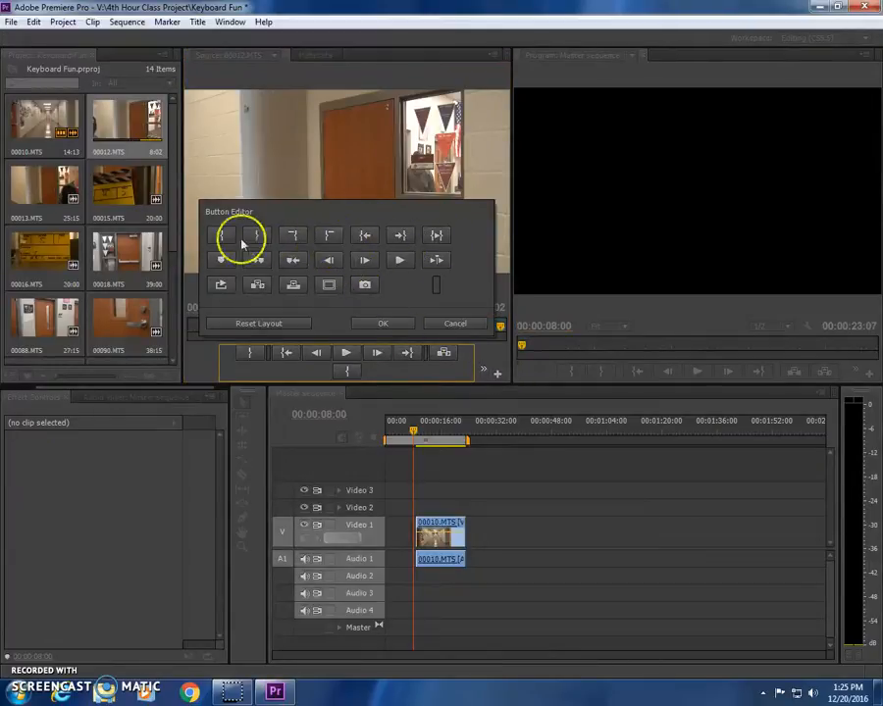
drag(256, 234, 387, 372)
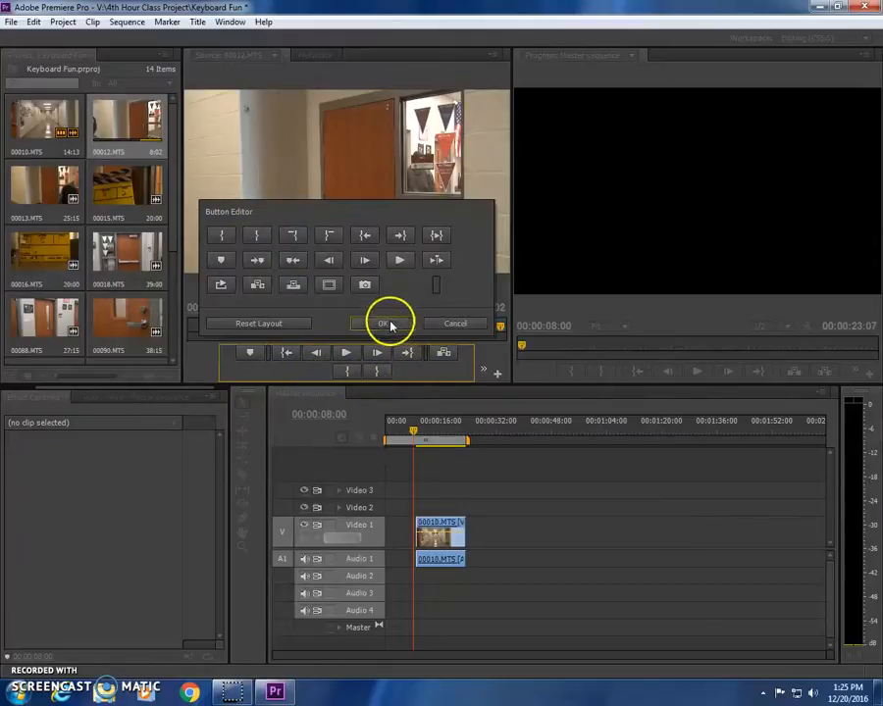
click(386, 323)
click(378, 373)
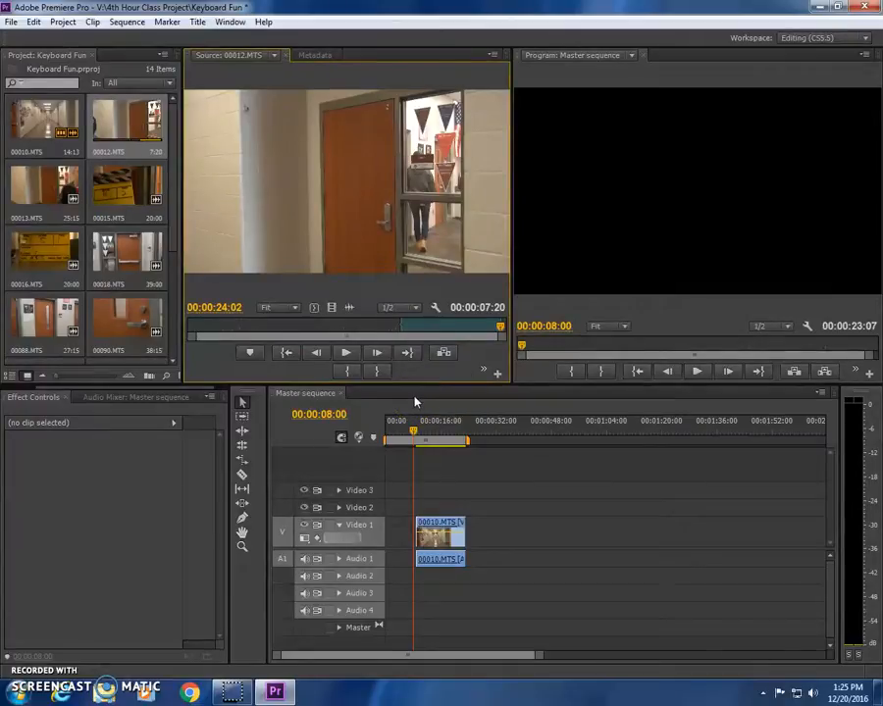
Place the trimmed 00012.MTS on Video 1 directly after 00010.MTS in the Master sequence
click(408, 223)
drag(331, 200, 478, 536)
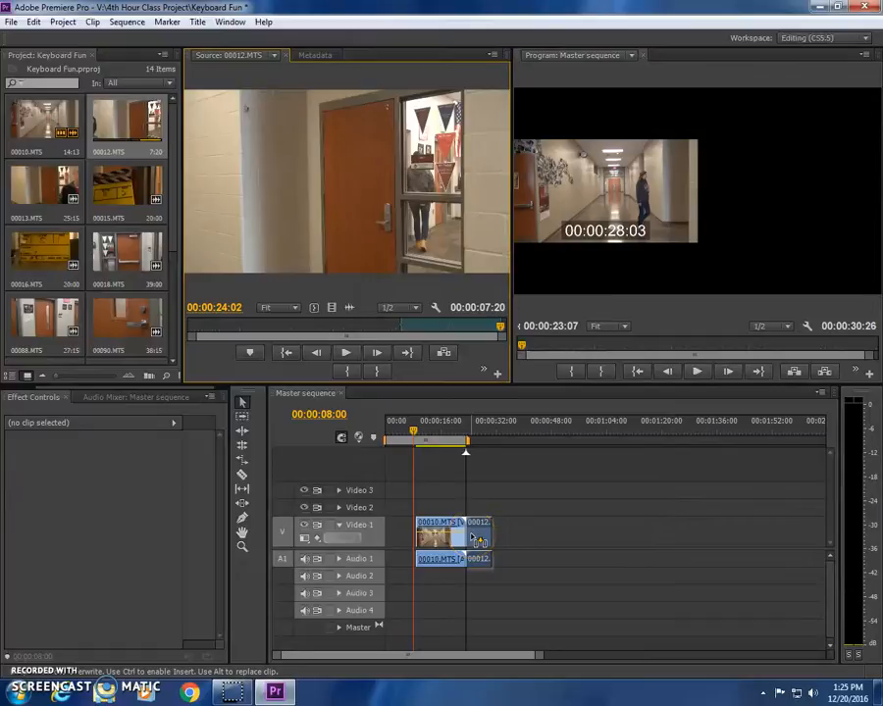
mouse_move(478, 539)
mouse_down()
mouse_move(489, 539)
mouse_move(476, 541)
mouse_up()
Play the cut between 00010.MTS and 00012.MTS several times to check the continuity of the person's walk
click(450, 433)
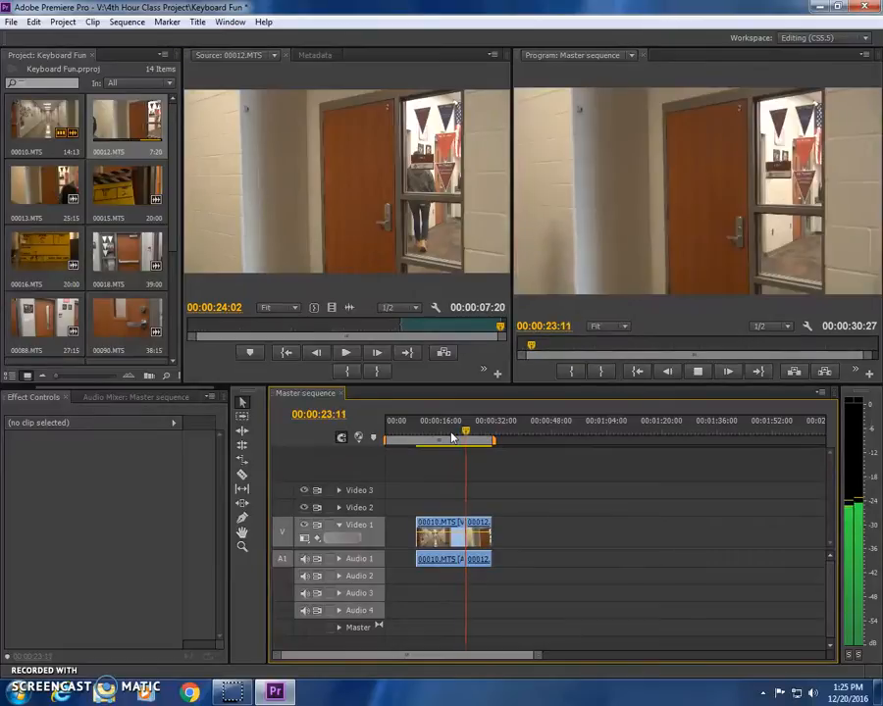
key(space)
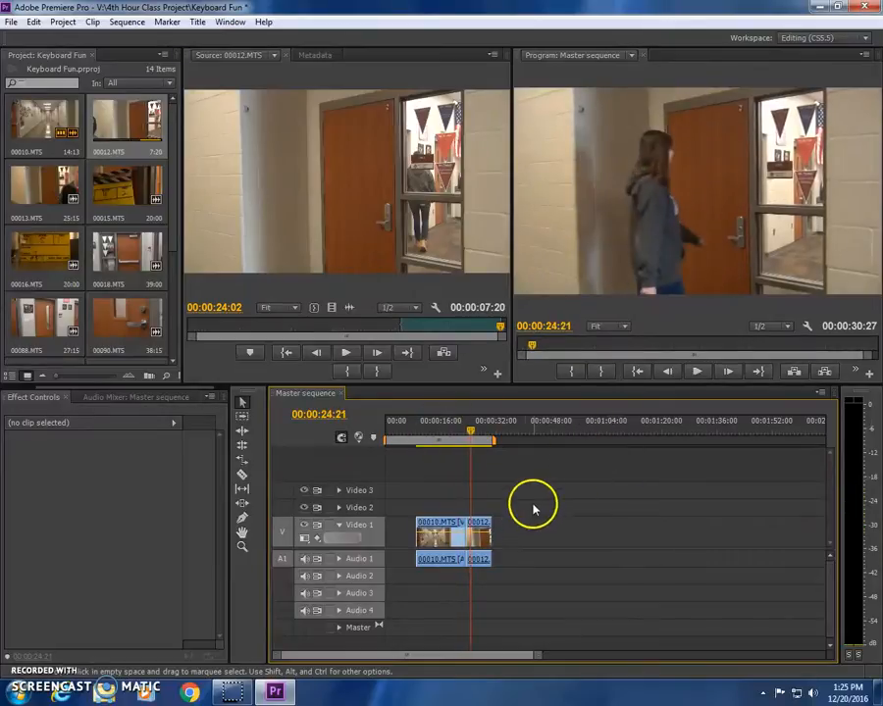
click(462, 432)
key(space)
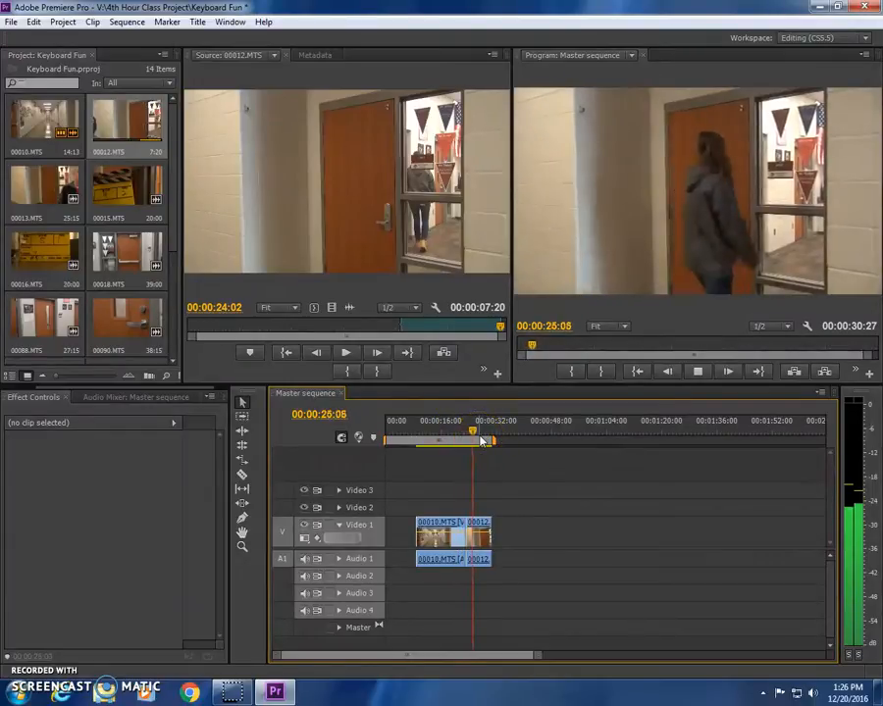
click(463, 424)
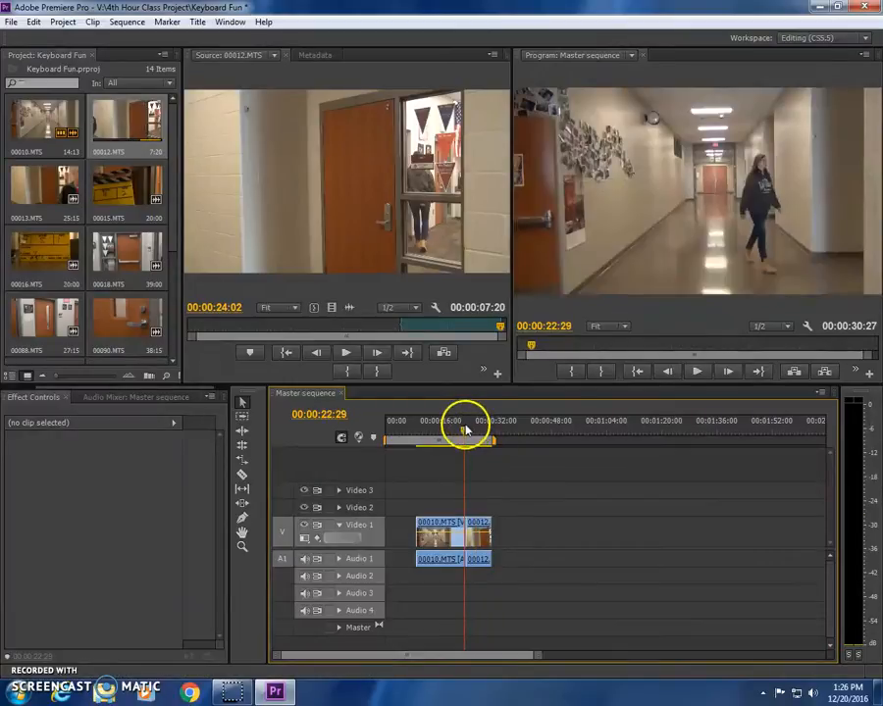
drag(465, 430, 466, 431)
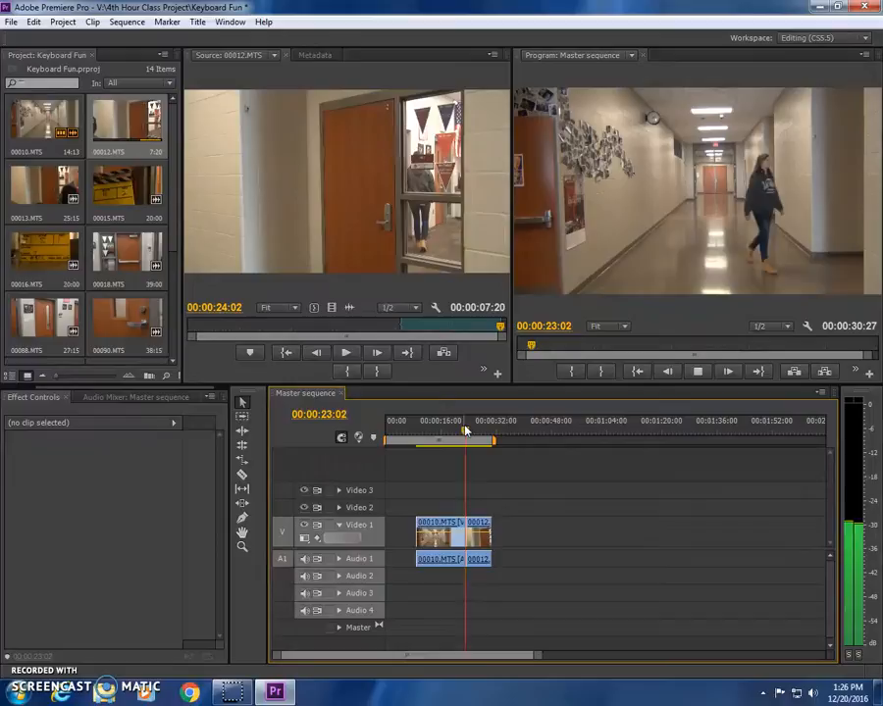
key(space)
key(space)
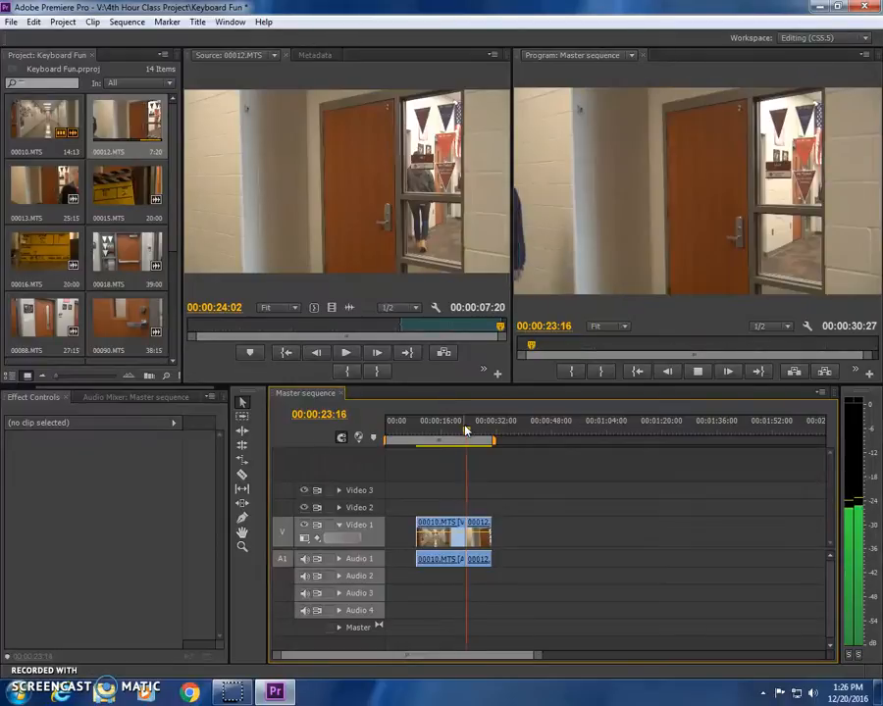
key(space)
key(space)
Trim about one second off the start of 00012.MTS in the timeline, keeping it directly against 00010.MTS
click(525, 503)
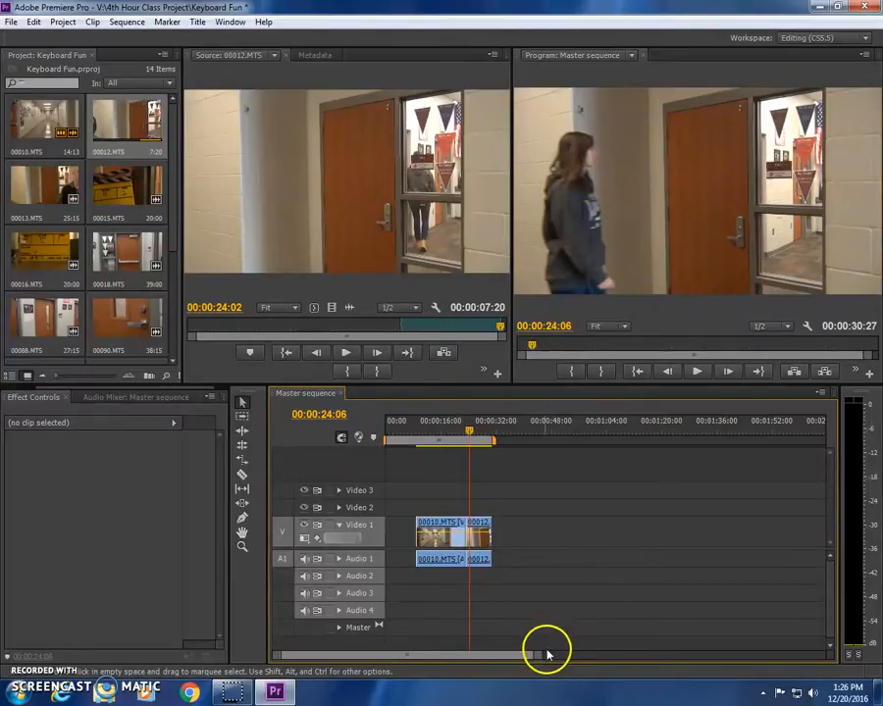
drag(537, 655, 496, 657)
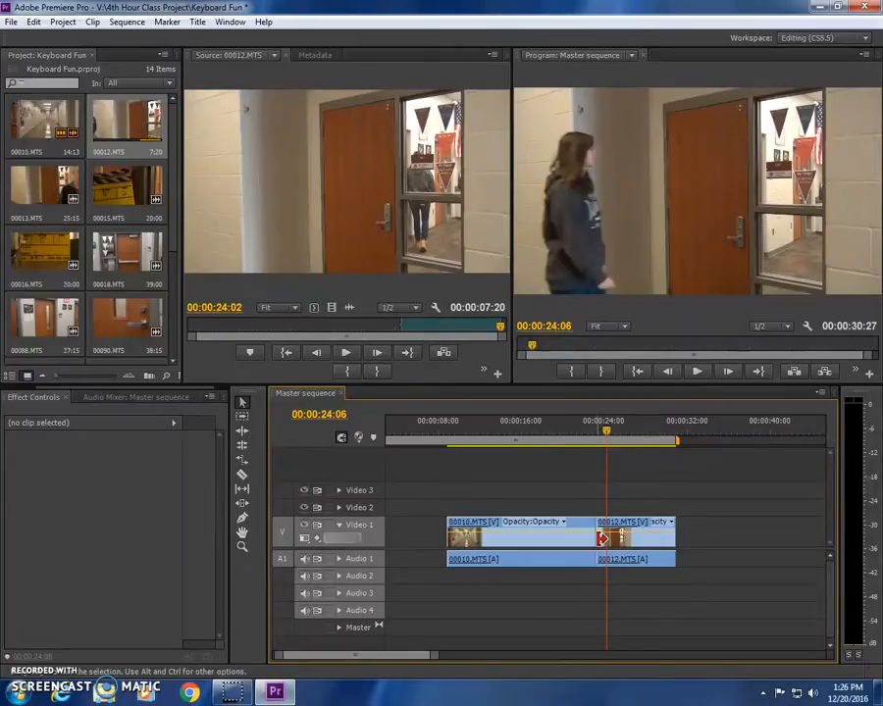
mouse_move(605, 538)
mouse_down()
mouse_move(623, 522)
mouse_move(616, 527)
mouse_up()
Replay the adjusted cut from 00010.MTS to 00012.MTS and scrub back to the start of 00012.MTS
click(582, 429)
key(space)
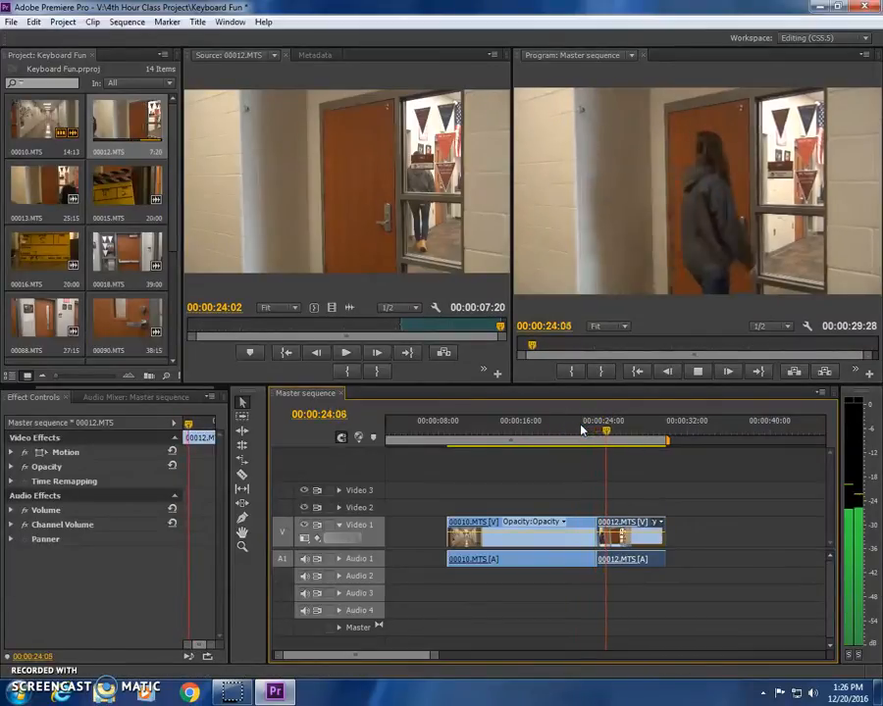
mouse_move(599, 428)
mouse_down()
mouse_move(589, 433)
mouse_move(601, 430)
mouse_up()
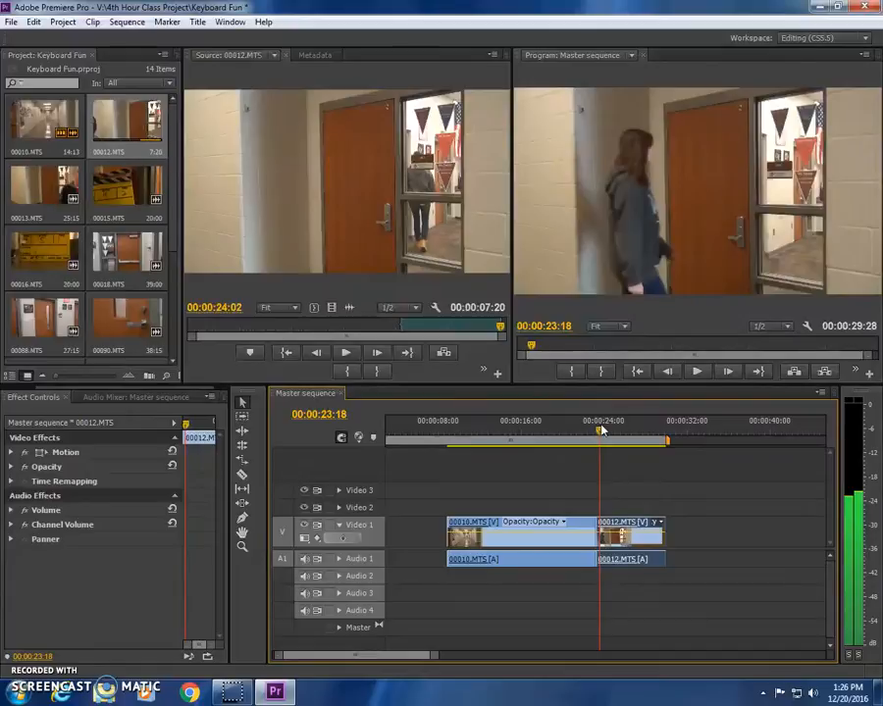
Extend the end of 00010.MTS slightly in the Master sequence and set 00012.MTS directly against its new end
click(585, 431)
drag(584, 431, 579, 428)
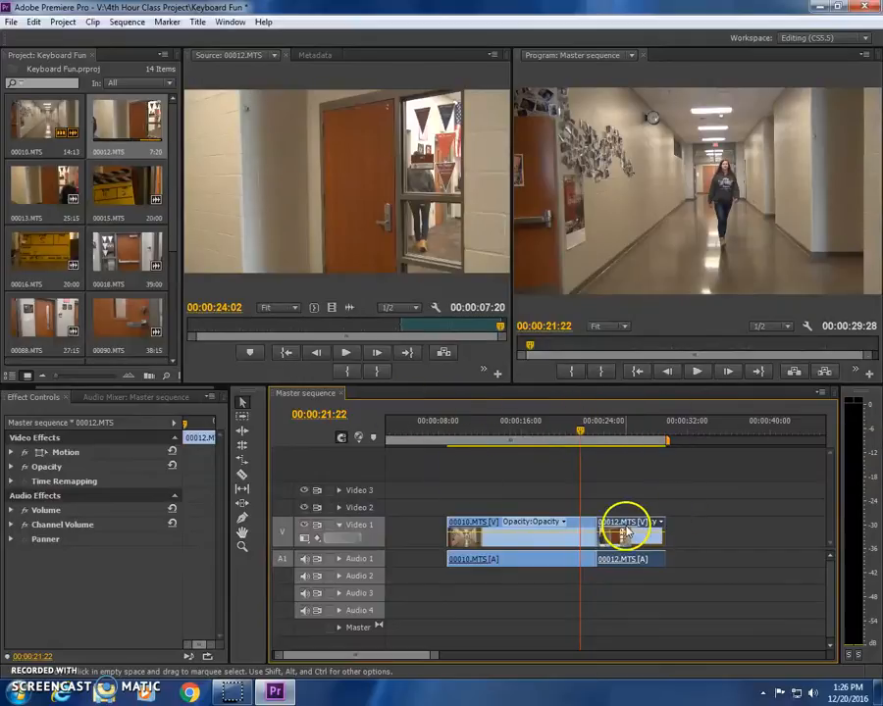
drag(624, 530, 665, 526)
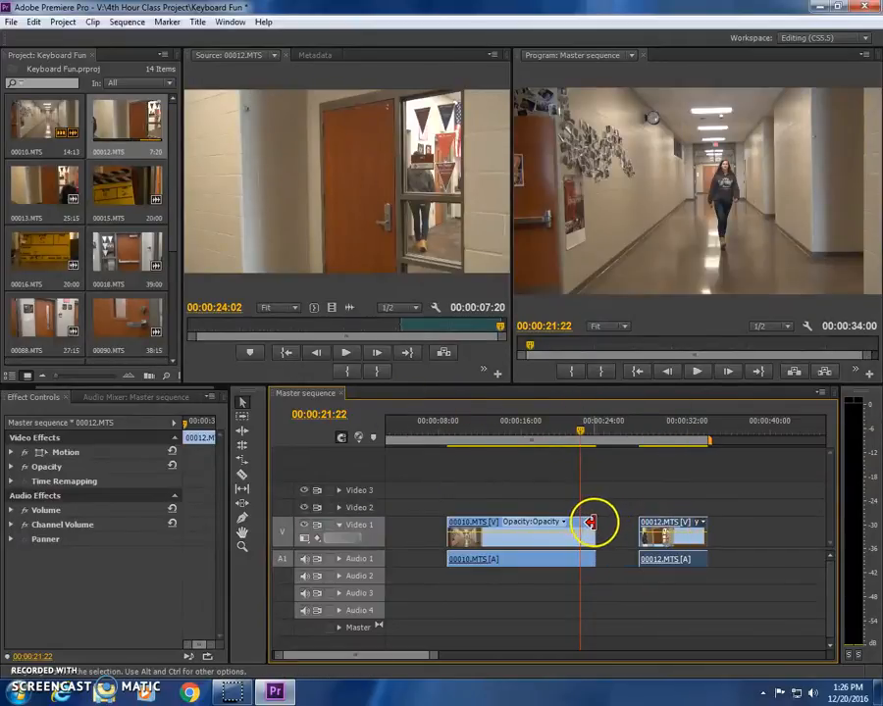
drag(601, 524, 606, 524)
drag(593, 430, 639, 428)
click(647, 432)
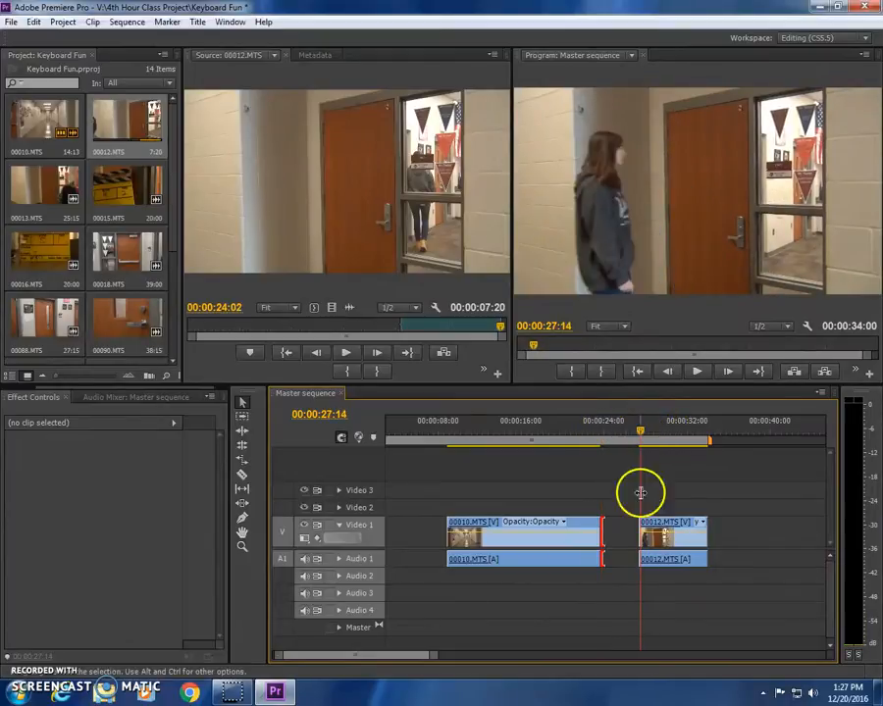
mouse_move(636, 526)
mouse_down()
mouse_move(625, 529)
mouse_move(636, 523)
mouse_move(622, 520)
mouse_up()
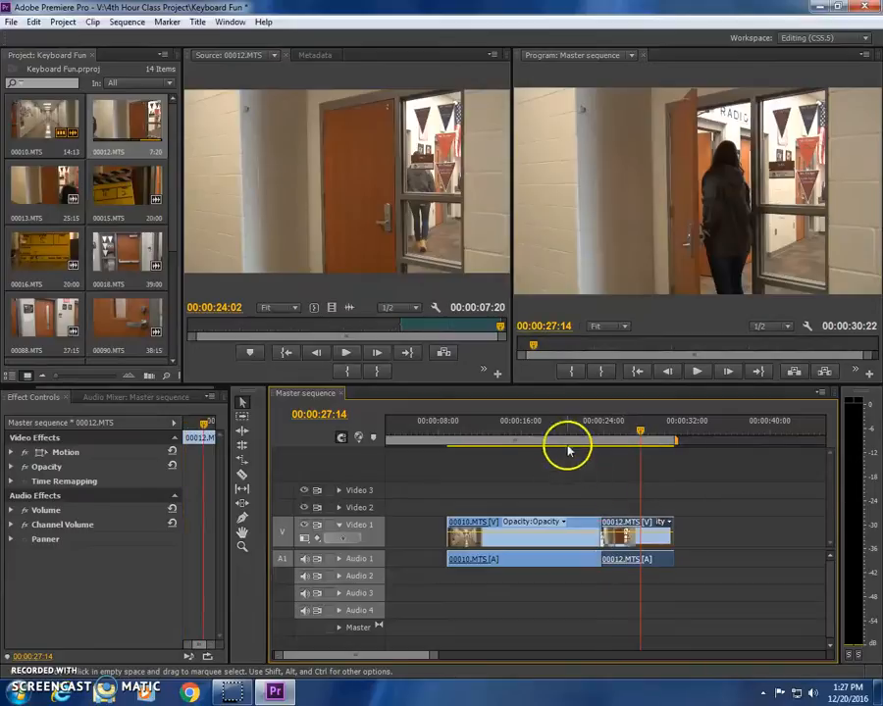
Play the cut from 00010.MTS to 00012.MTS and park the playhead at 00:00:24:24, where the person reaches for the door handle
click(566, 429)
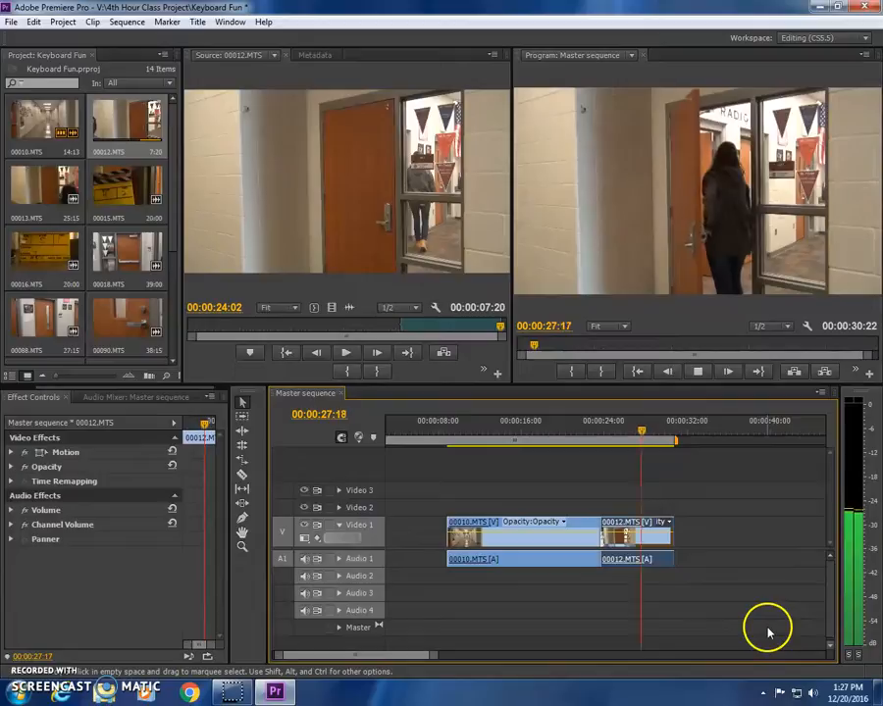
key(space)
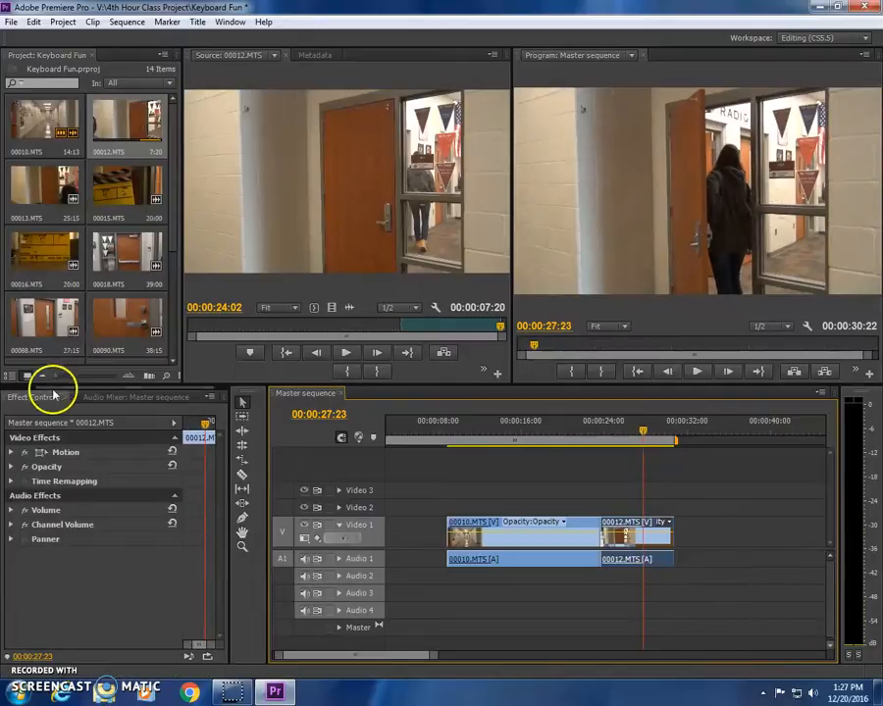
drag(638, 431, 608, 448)
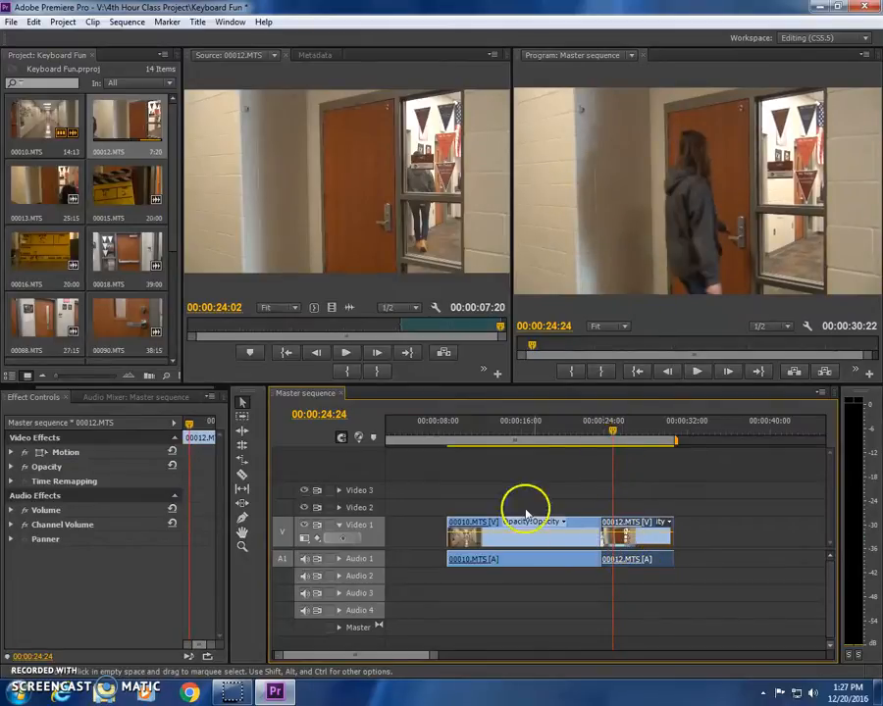
Preview 00015.MTS and 00016.MTS as source clips to find the door-handle close-up
double_click(137, 188)
click(227, 333)
drag(227, 333, 456, 329)
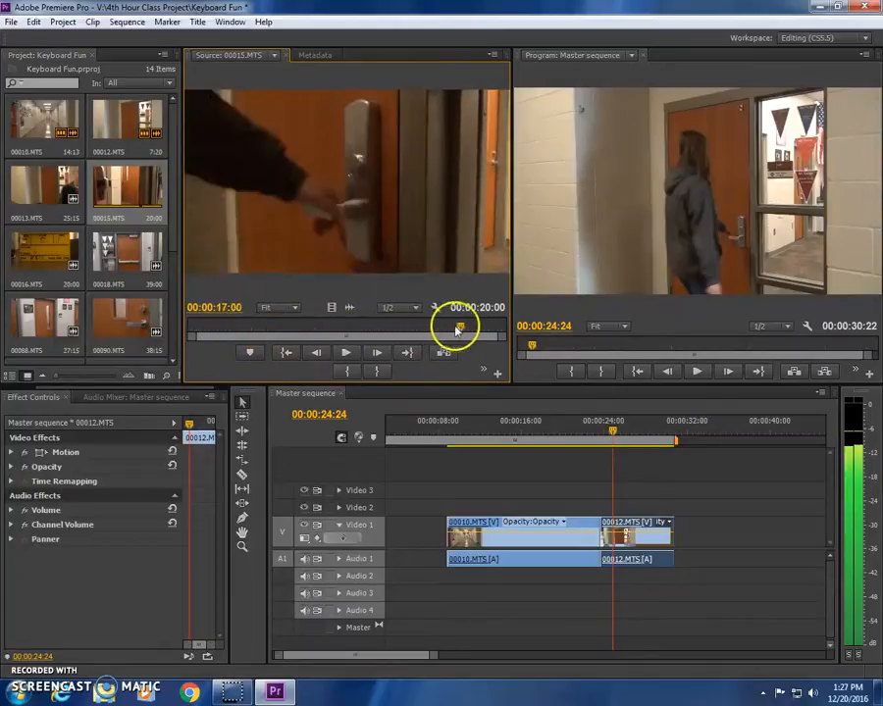
double_click(51, 258)
drag(260, 337, 168, 336)
Mark 00015.MTS with an In point at 00:00:09:23, as the hand approaches the handle, and an Out point at 00:00:15:27
double_click(138, 191)
key(space)
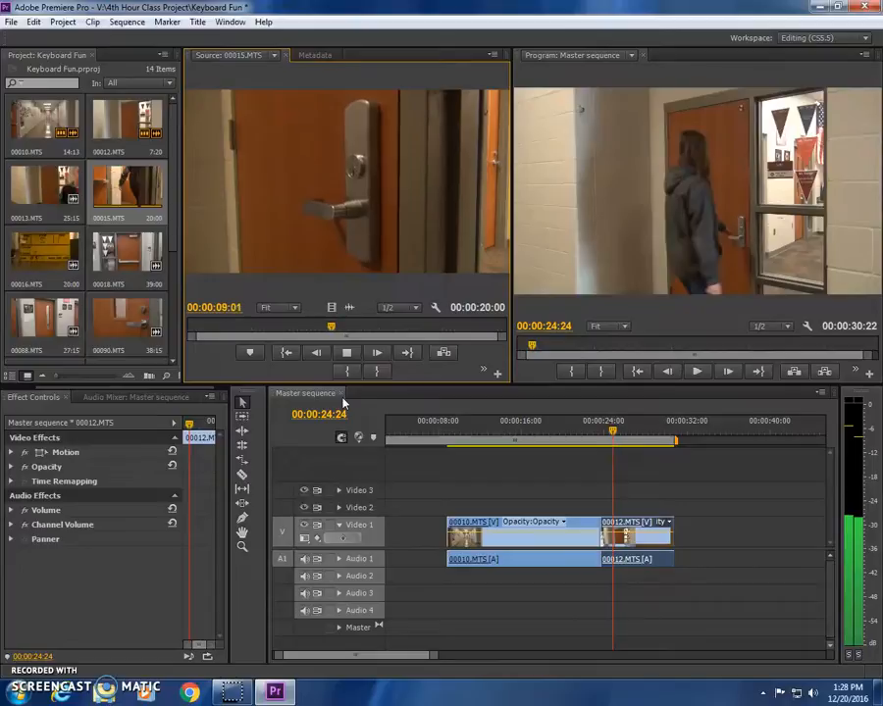
key(space)
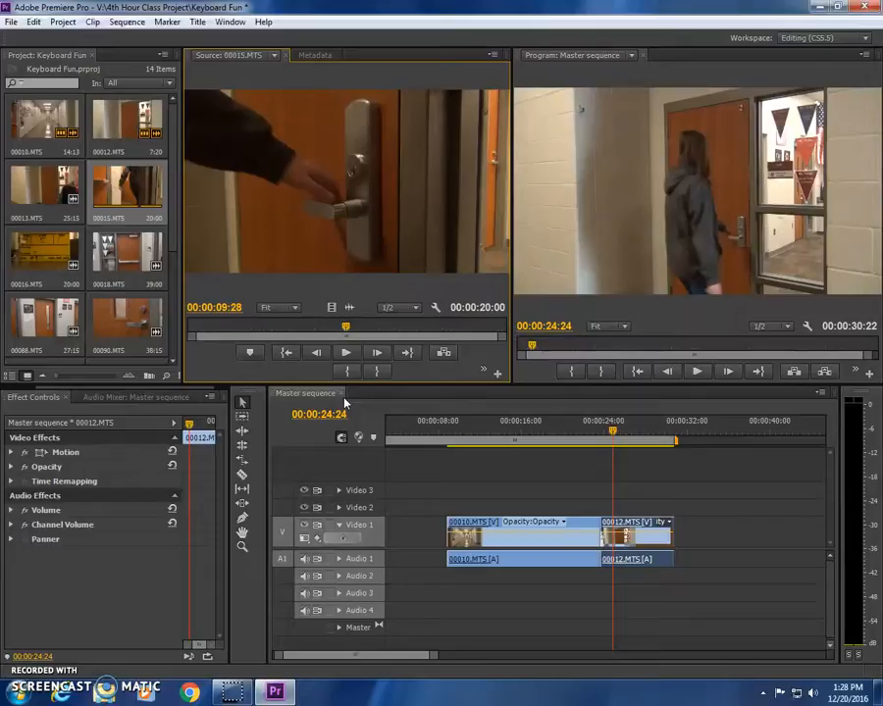
key(Left)
key(Left)
key(Left)
key(Left)
key(Left)
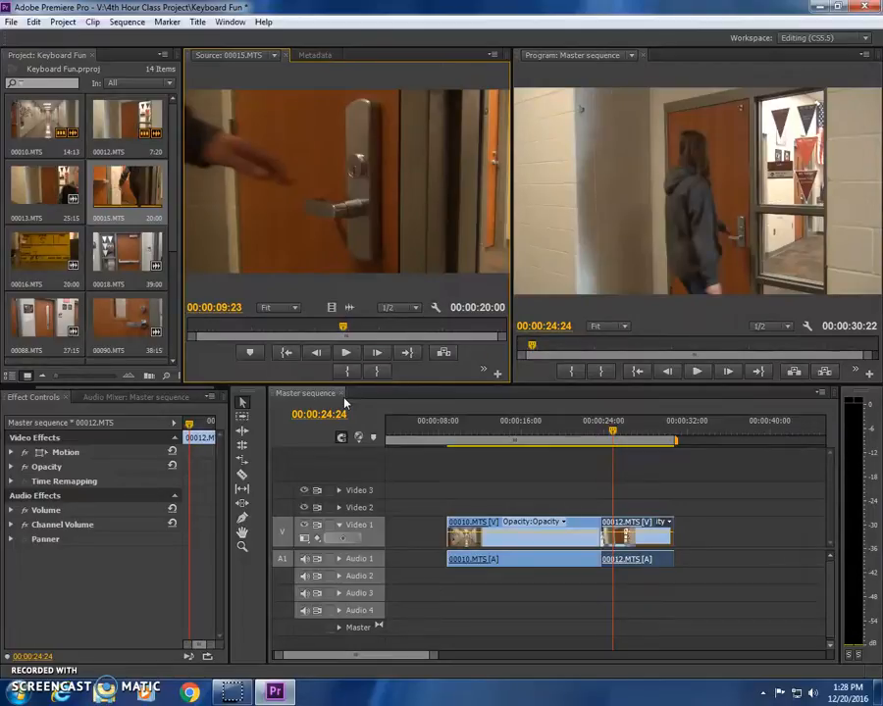
key(i)
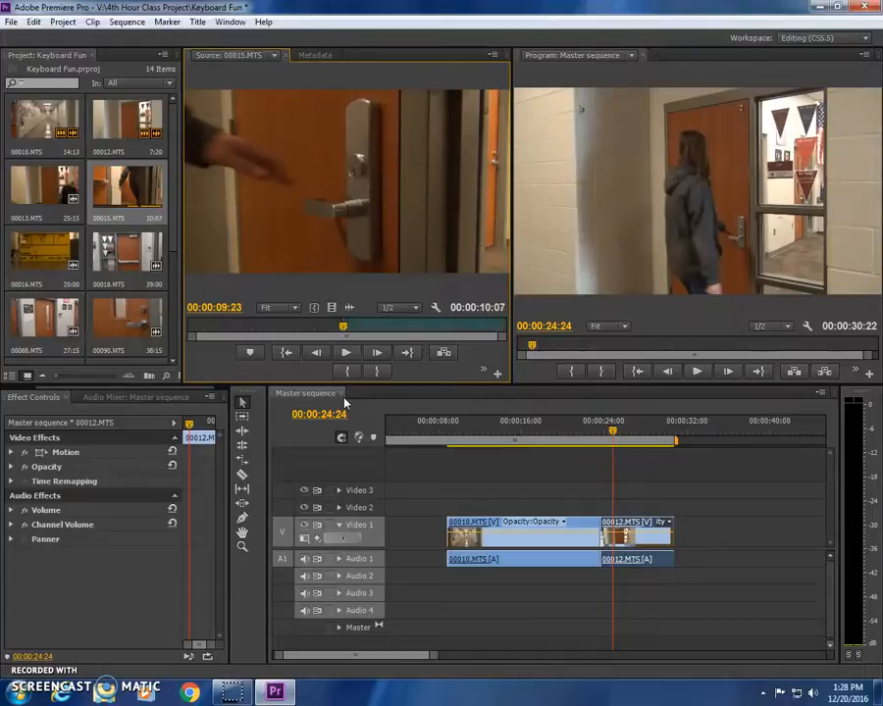
key(space)
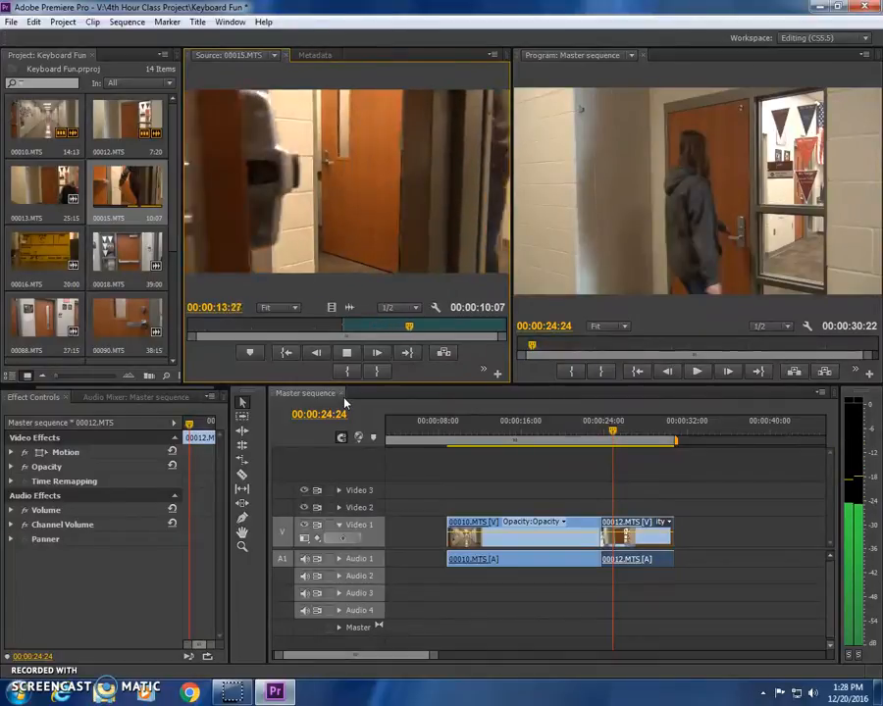
key(space)
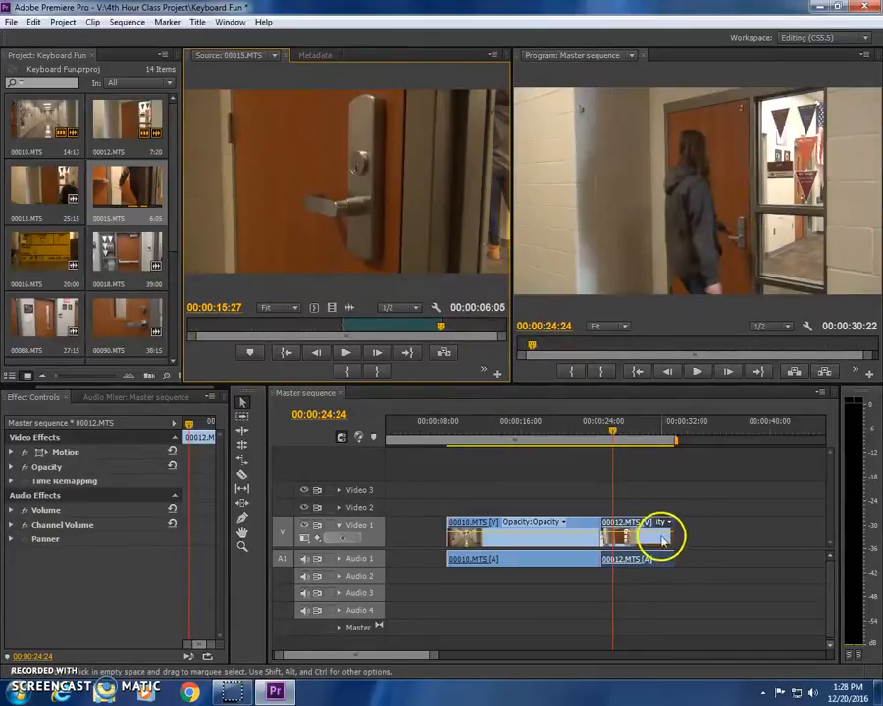
Trim the end of 00012.MTS to 00:00:24:24 and place the marked 00015.MTS directly after it on Video 1
drag(668, 522, 612, 524)
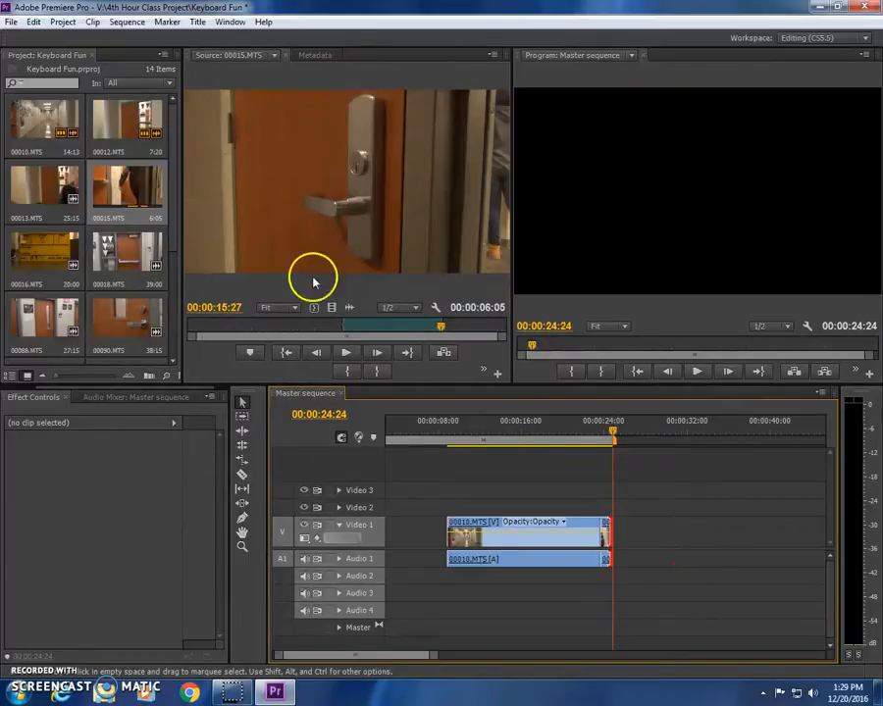
drag(321, 208, 616, 526)
Play the Master sequence across the cut from 00012.MTS to 00015.MTS to check the action match
click(580, 422)
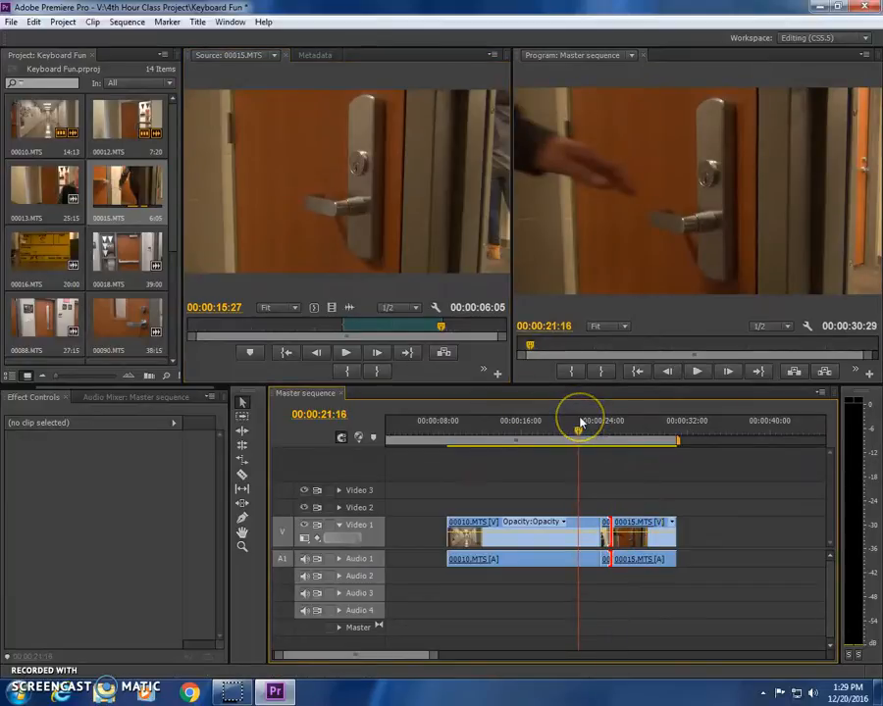
key(space)
drag(581, 422, 591, 428)
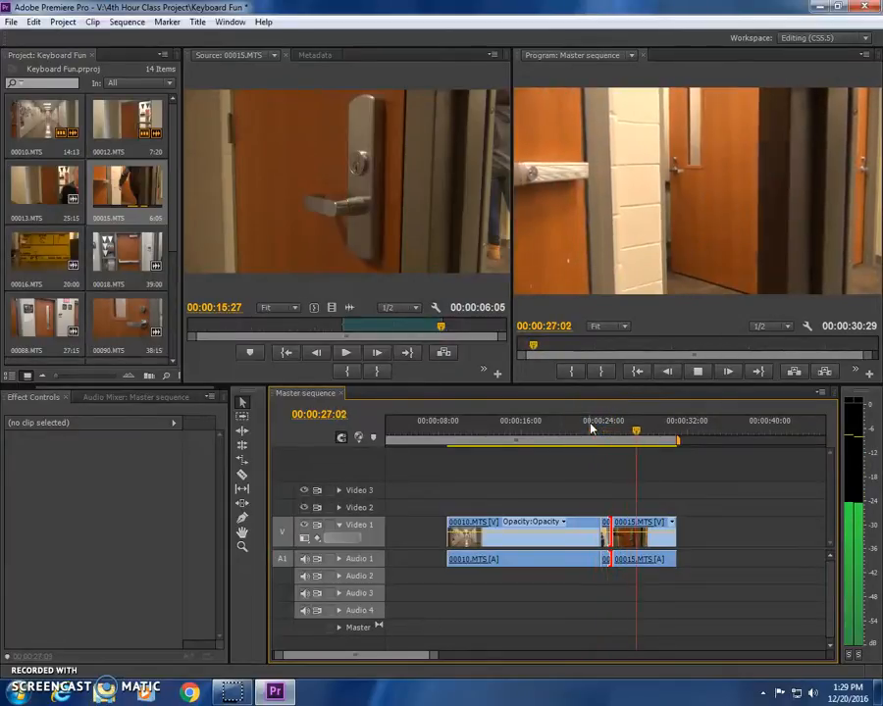
key(space)
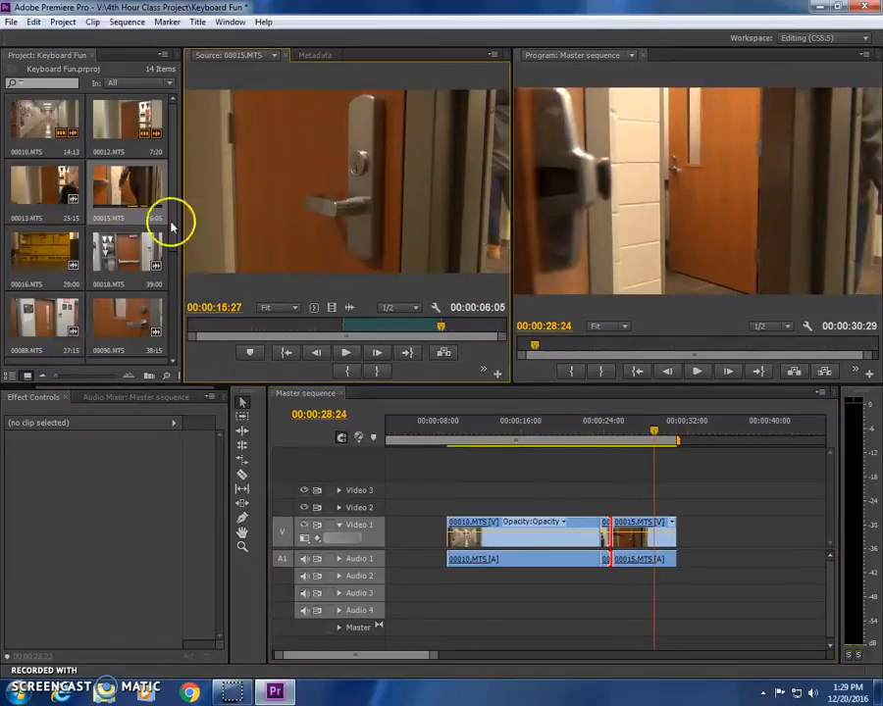
Open 00016.MTS as the source clip and scrub it back to 00:00:05:01
double_click(35, 252)
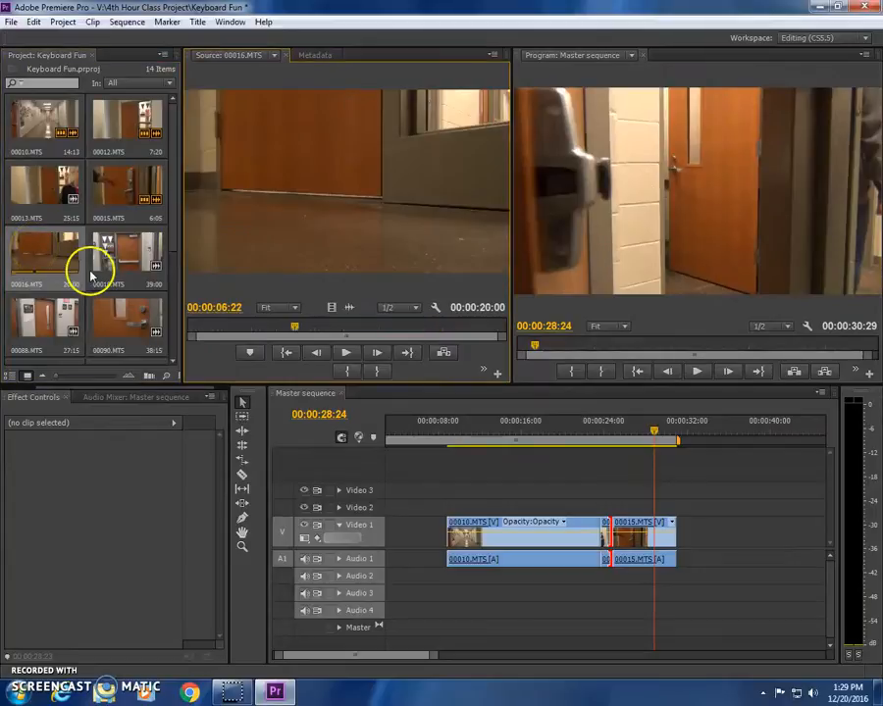
drag(294, 331, 268, 328)
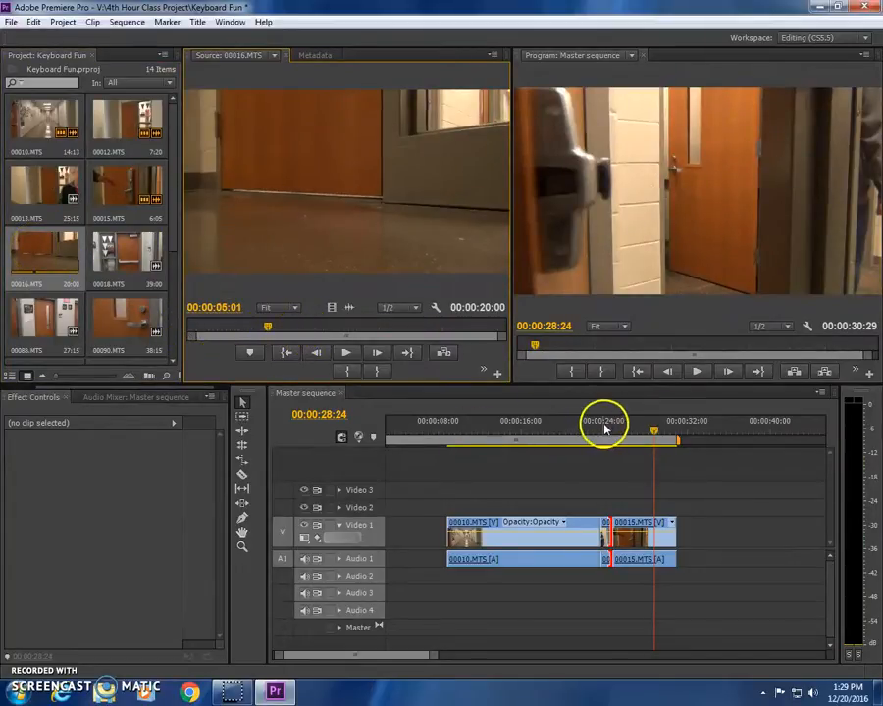
Replay the door cuts to find where the close-up should stop, and trim the end of 00015.MTS to 00:00:27:01
drag(605, 428, 592, 428)
key(space)
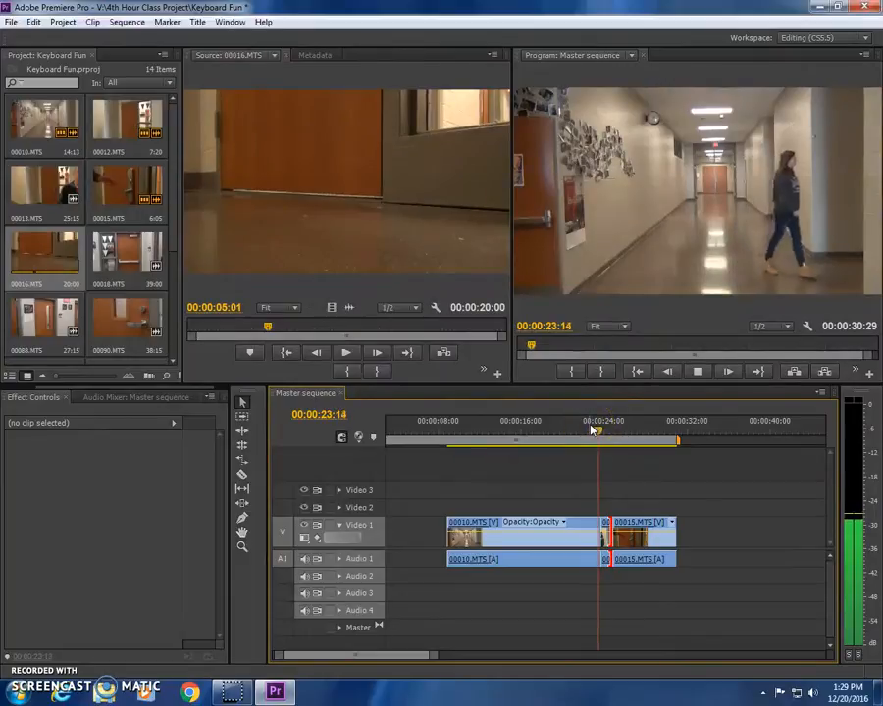
mouse_move(591, 429)
mouse_down()
mouse_move(615, 428)
mouse_move(607, 429)
mouse_up()
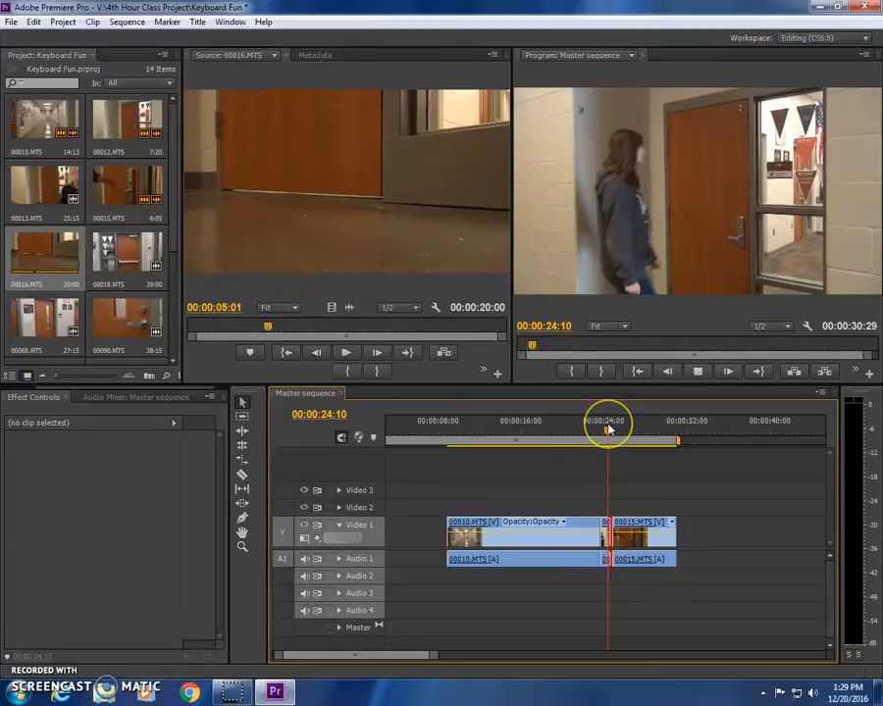
key(space)
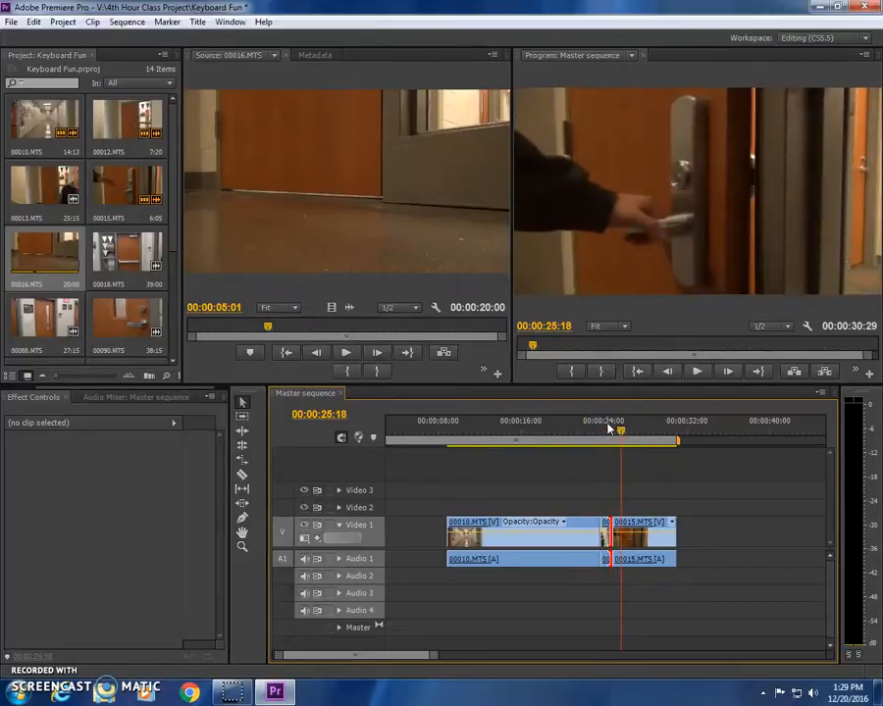
key(space)
key(space)
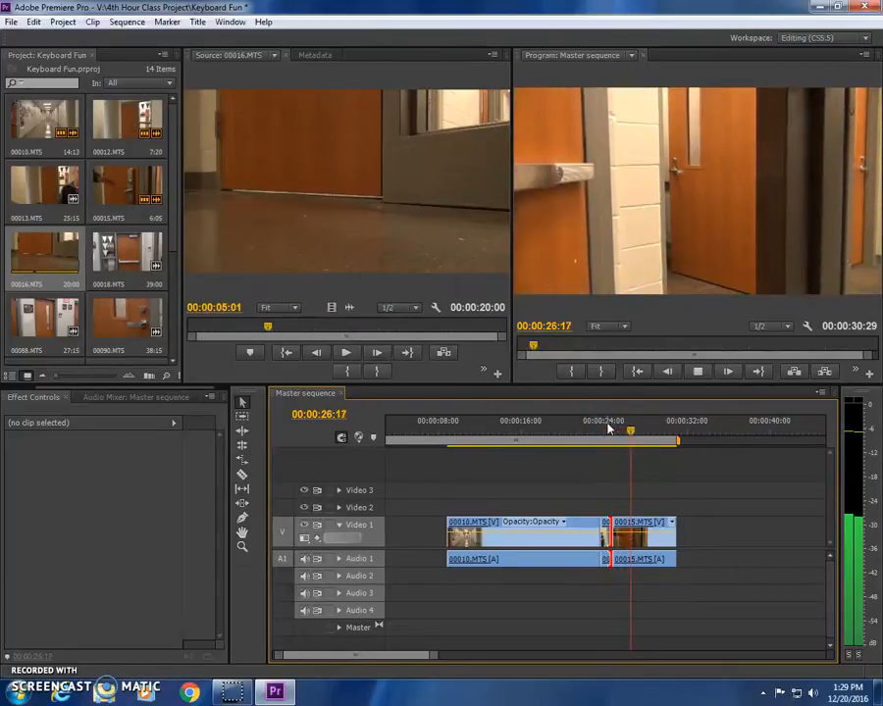
key(space)
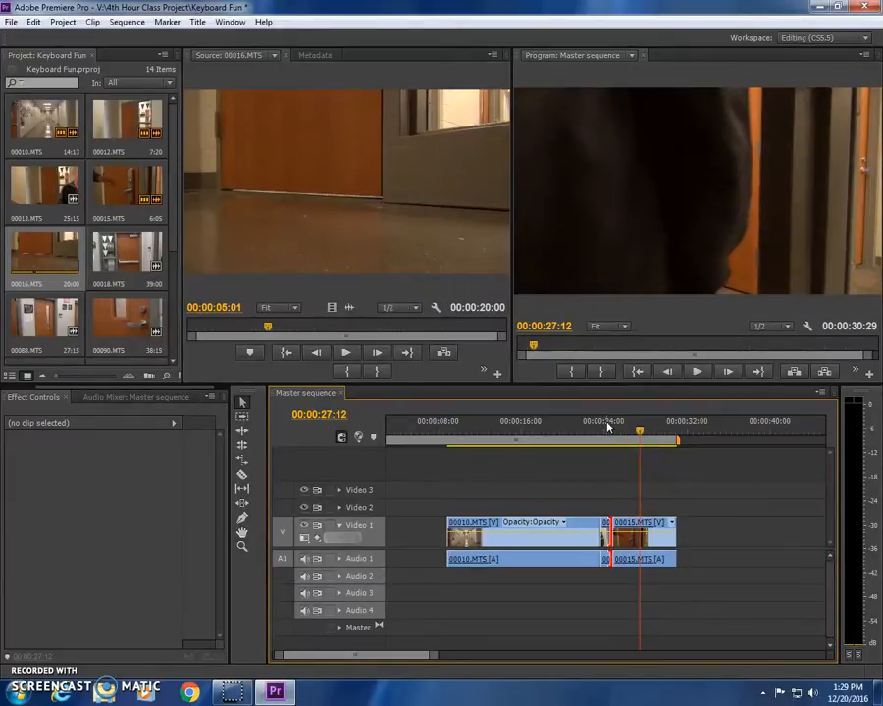
key(j)
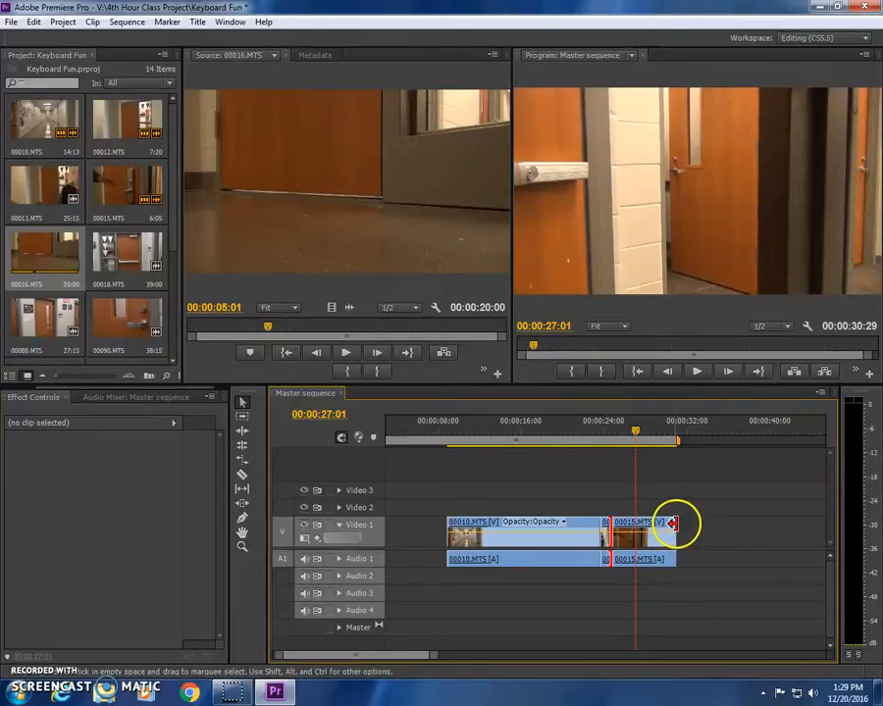
drag(671, 523, 633, 523)
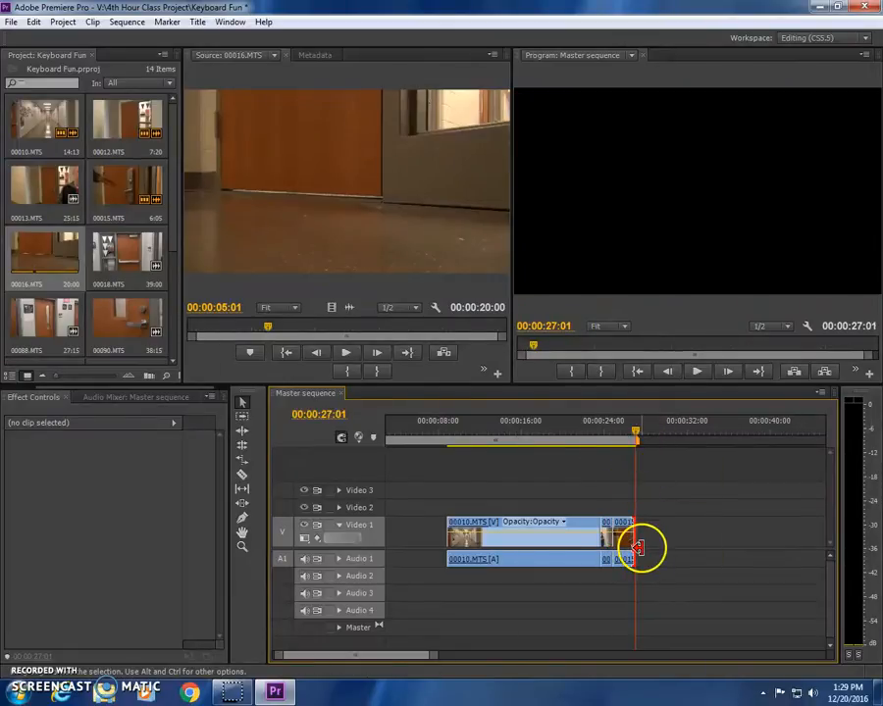